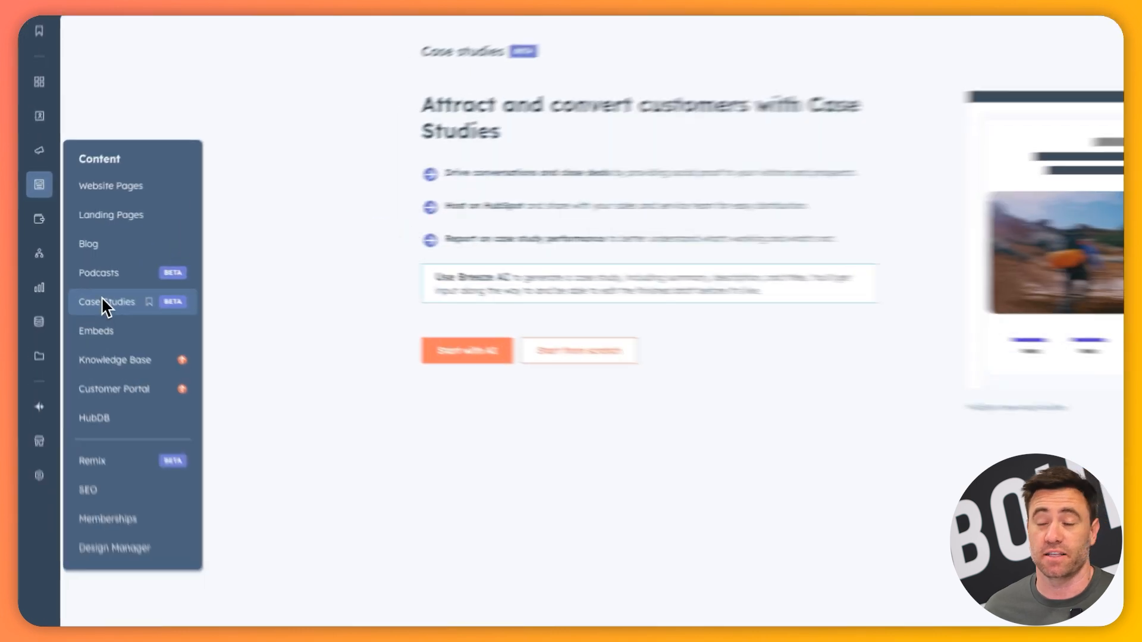
Start a new case study with AI and paste the AspireCo website overhaul brief as its topic
left_click(70, 276)
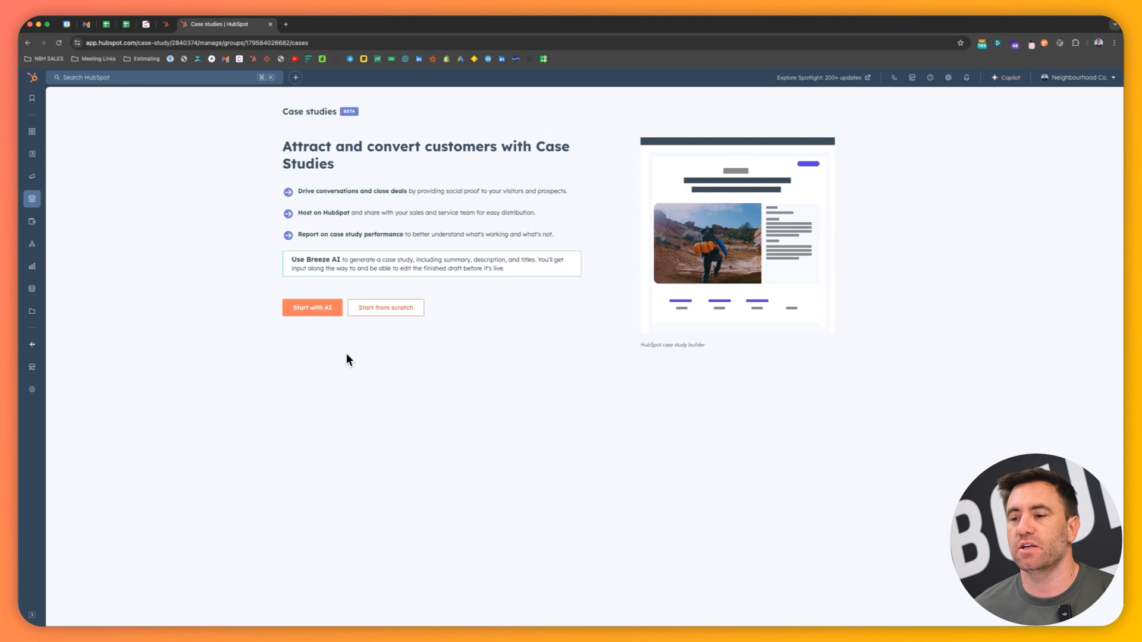
left_click(321, 307)
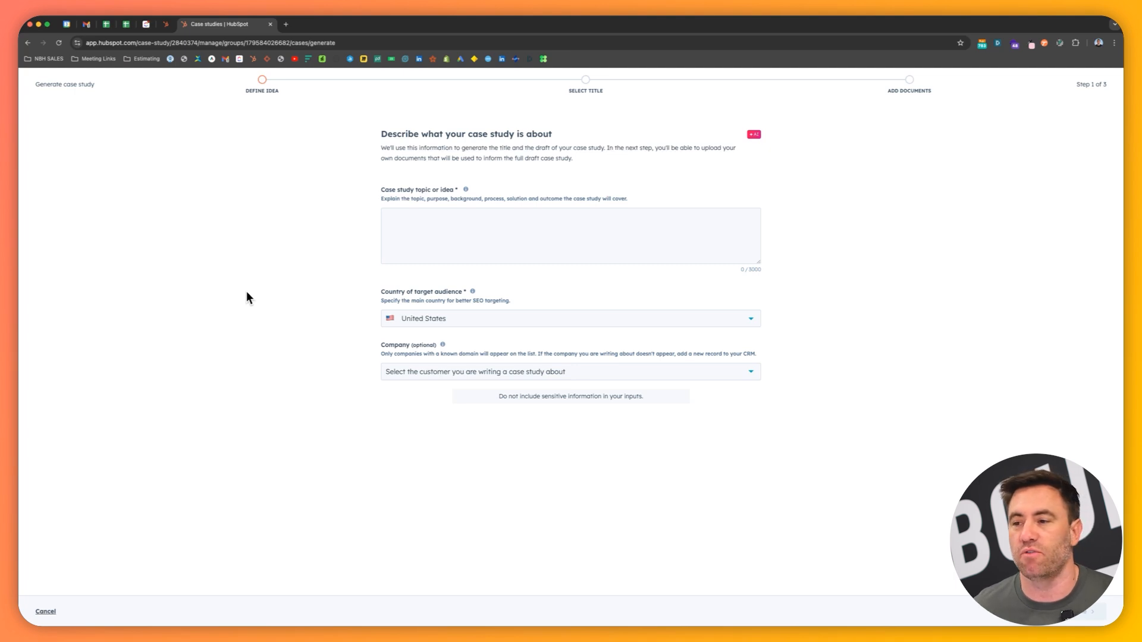
left_click(433, 235)
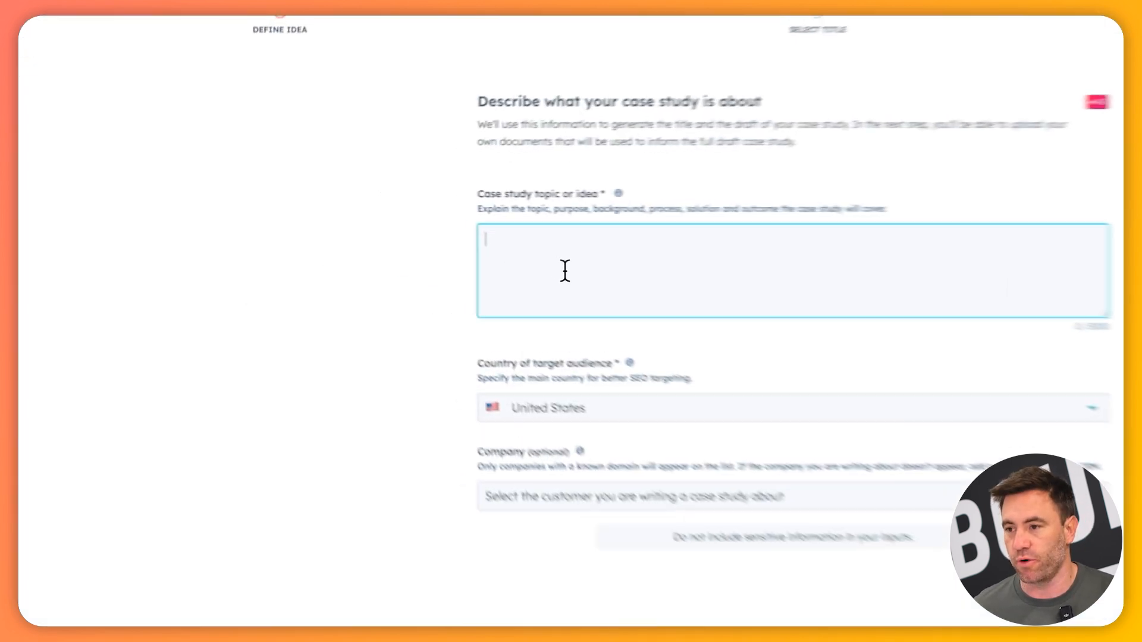
key("ctrl+v")
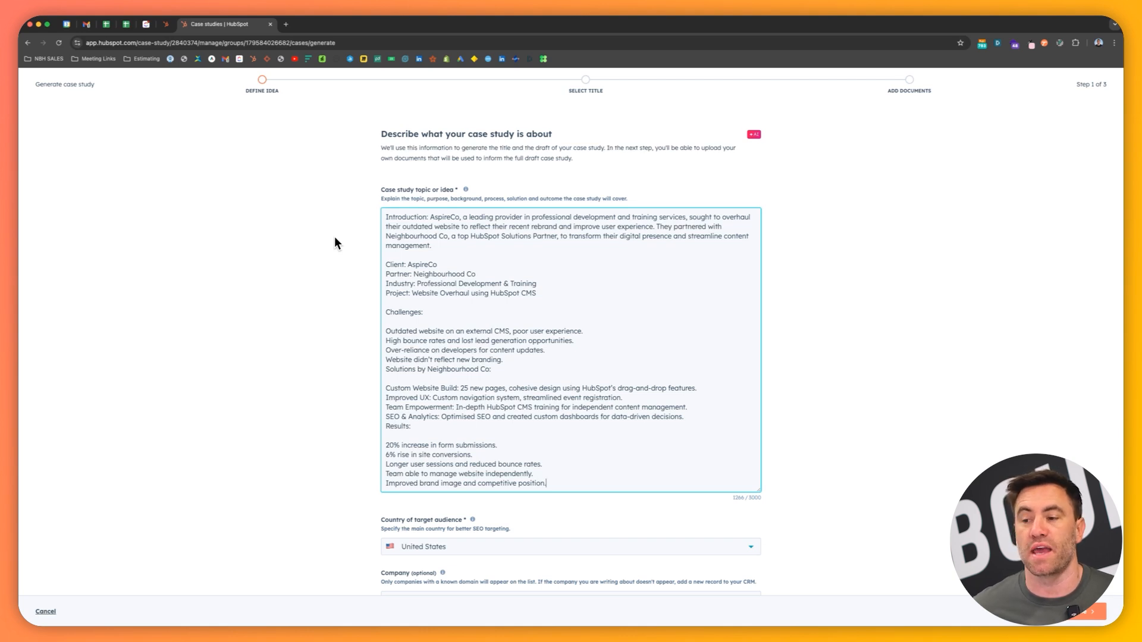
Insert a blank line above "Solutions by Neighbourhood Co:" in the topic text and remove the blank line below that heading
scroll(448, 371, "down", 1)
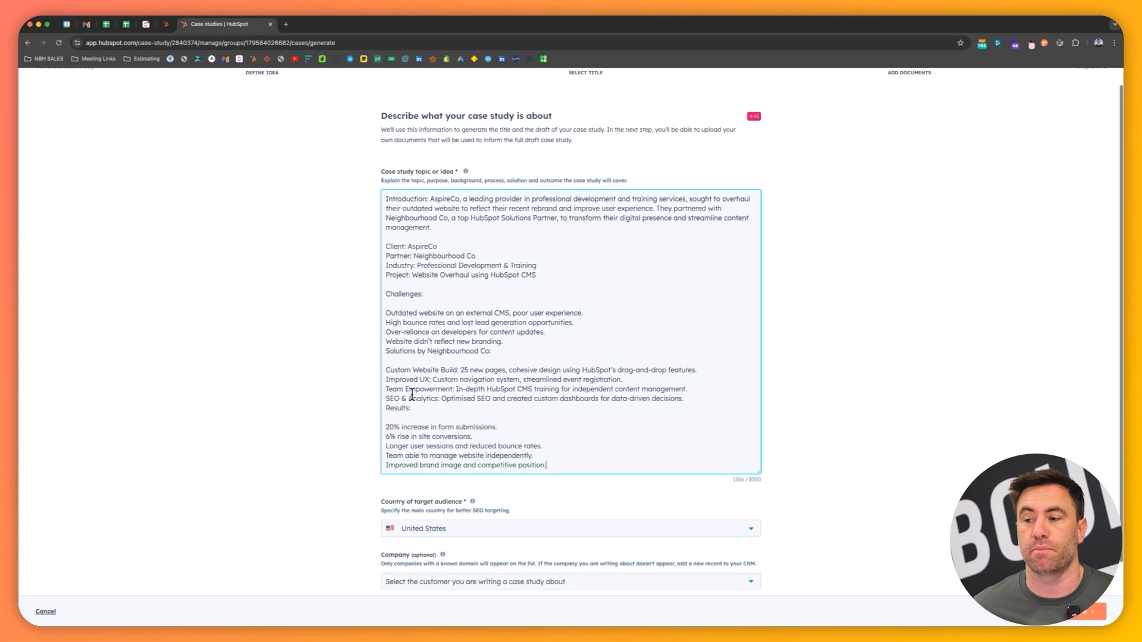
left_click(388, 352)
key("Return")
key("Down")
key("Down")
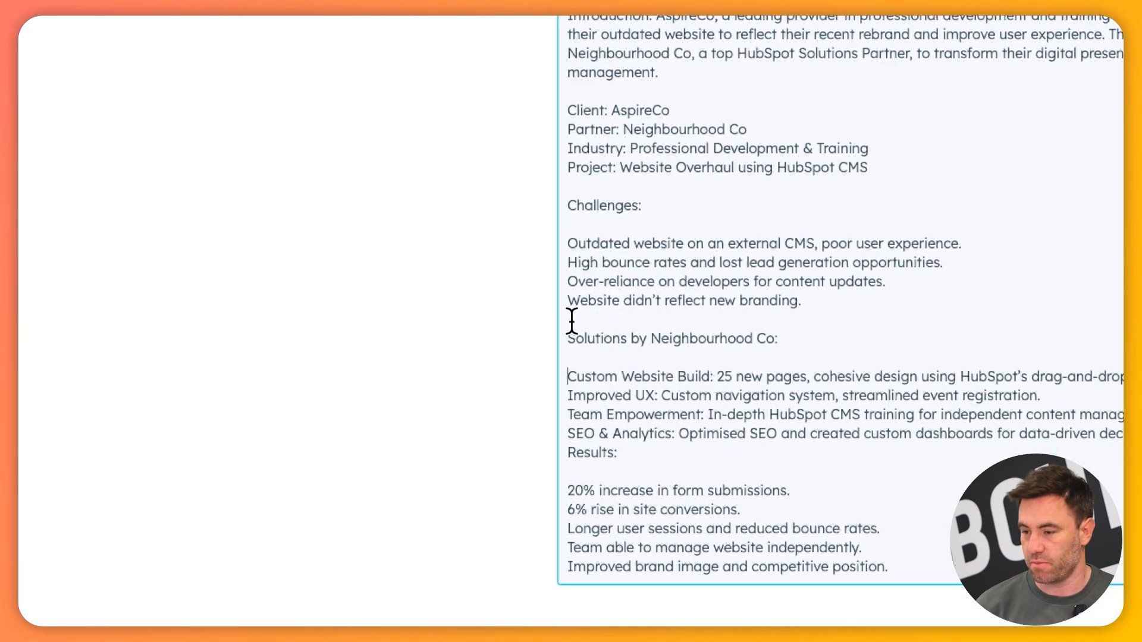
key("BackSpace")
Prefix the four solution lines, from Custom Website Build to SEO & Analytics, with hyphens
type("-")
key("Down")
key("Home")
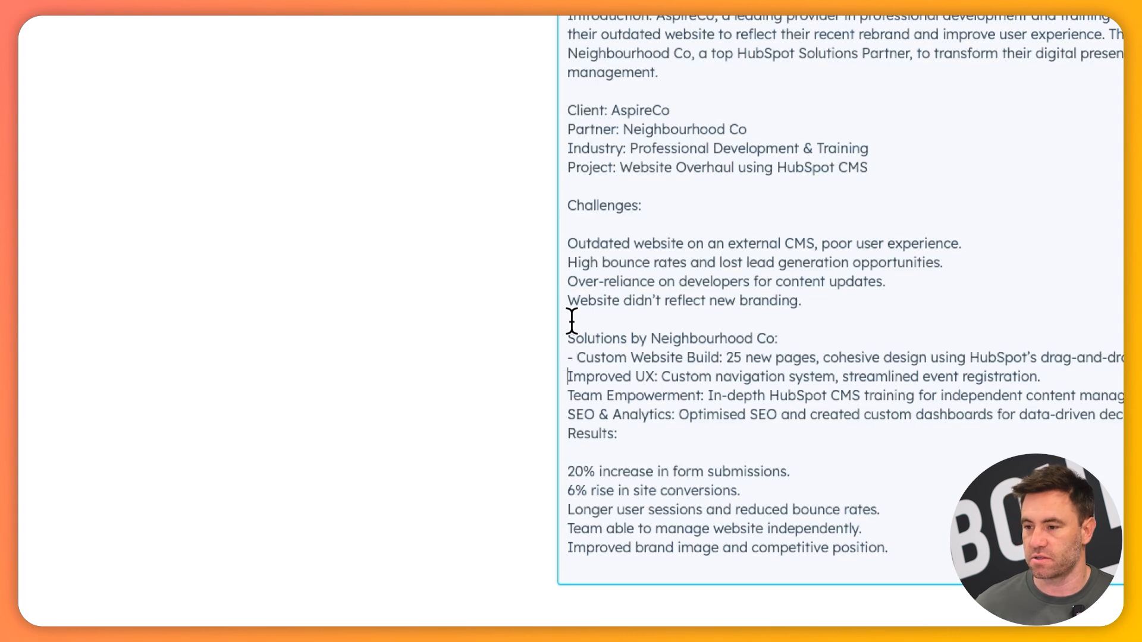
type("-")
key("Down")
key("Home")
type("-")
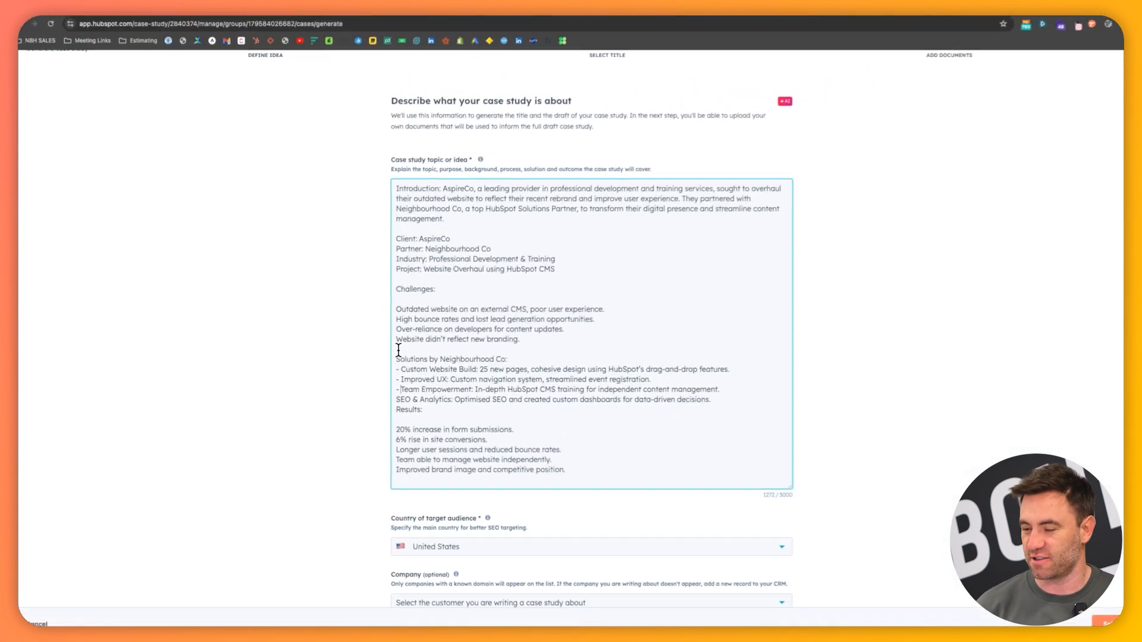
key("Down")
key("Home")
type("-")
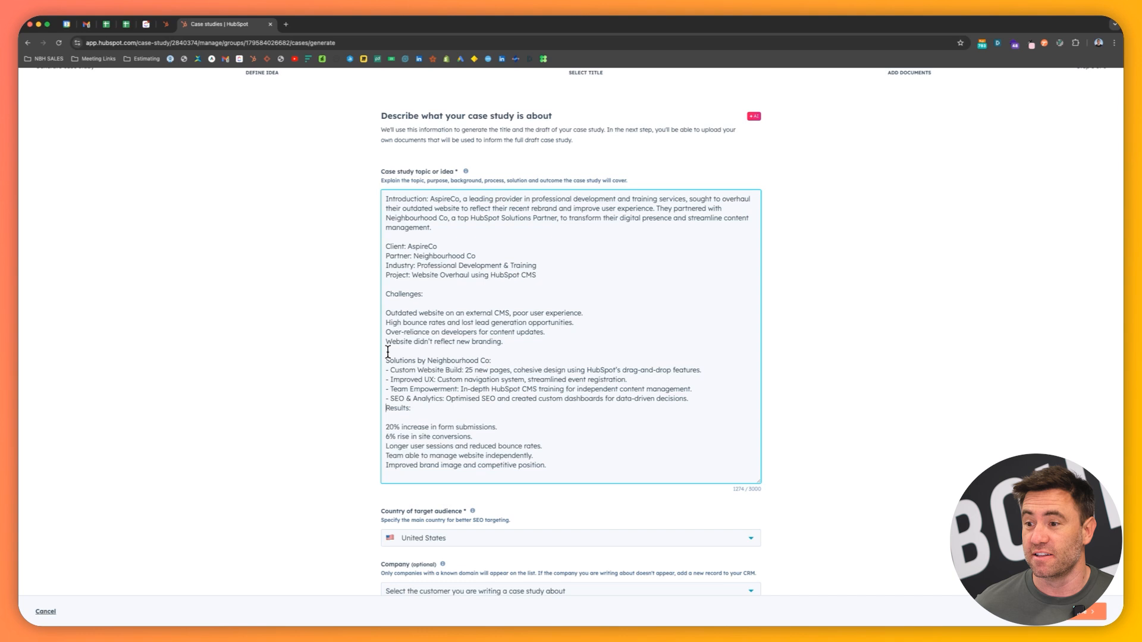
Insert a blank line above the Results heading and remove the blank lines below the Results and Challenges headings
key("Return")
key("Down")
key("BackSpace")
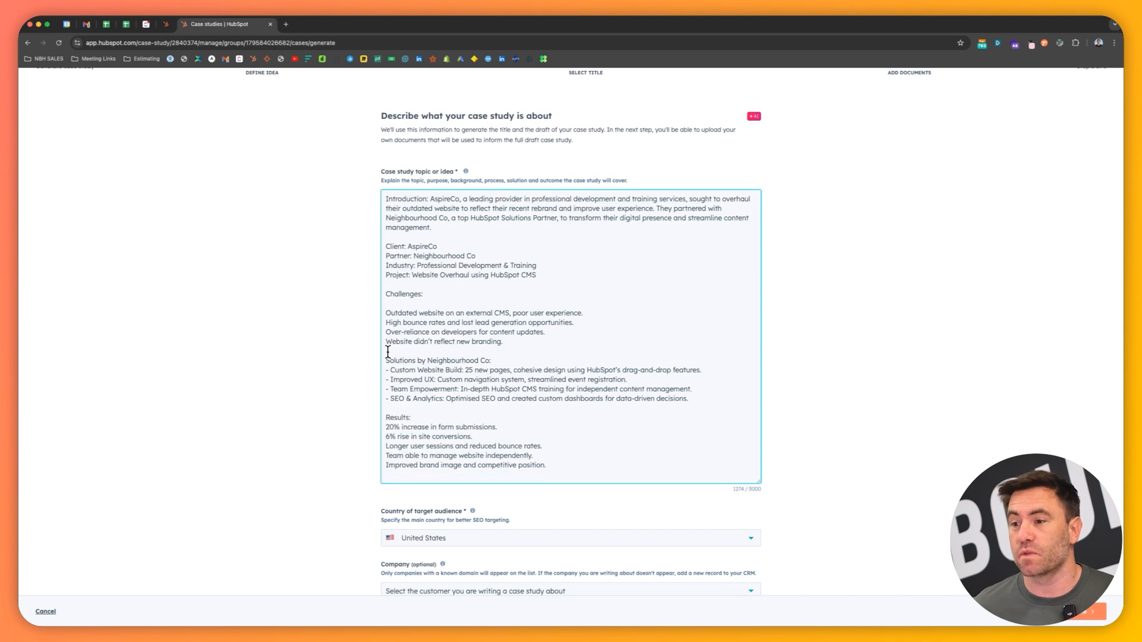
left_click(396, 303)
key("BackSpace")
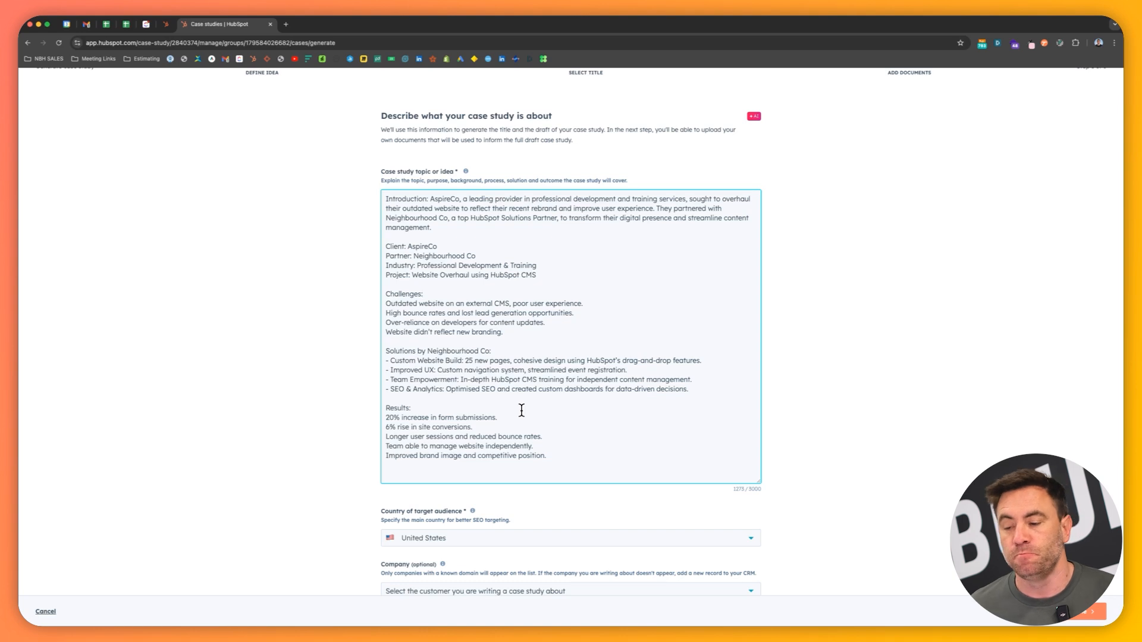
Set the country of the target audience to Australia
scroll(357, 497, "down", 1)
left_click(443, 494)
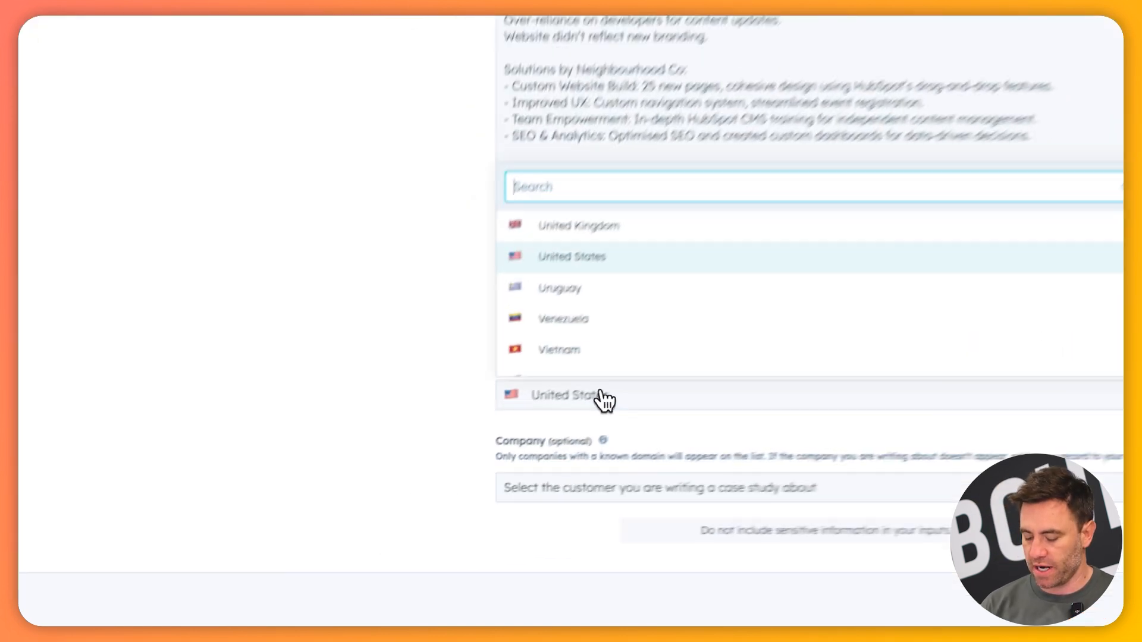
type("aus")
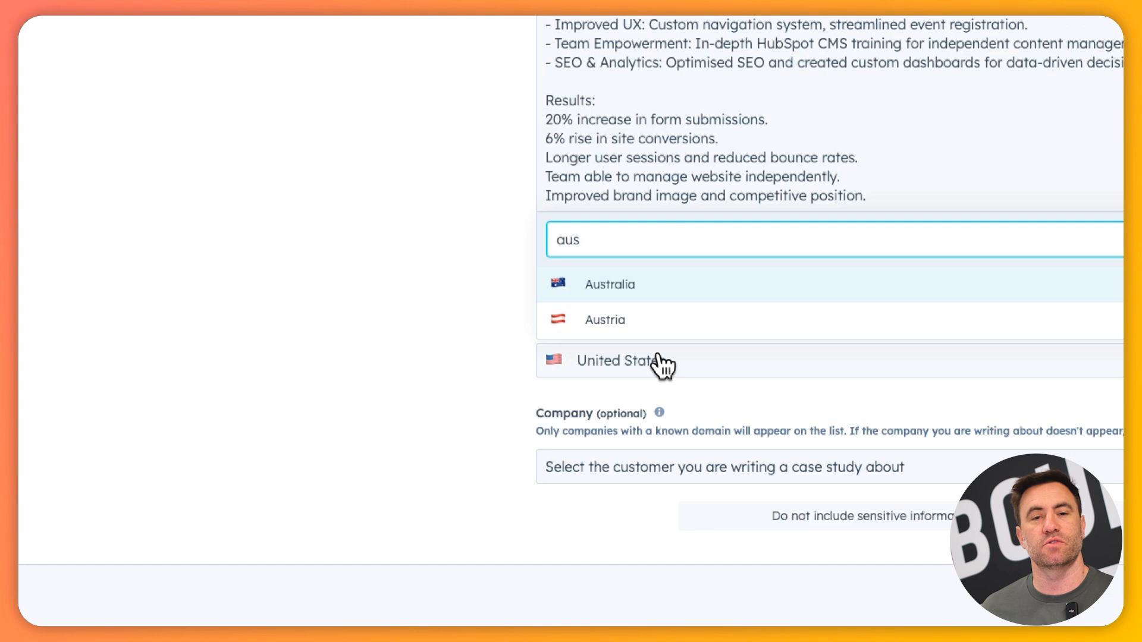
key("Return")
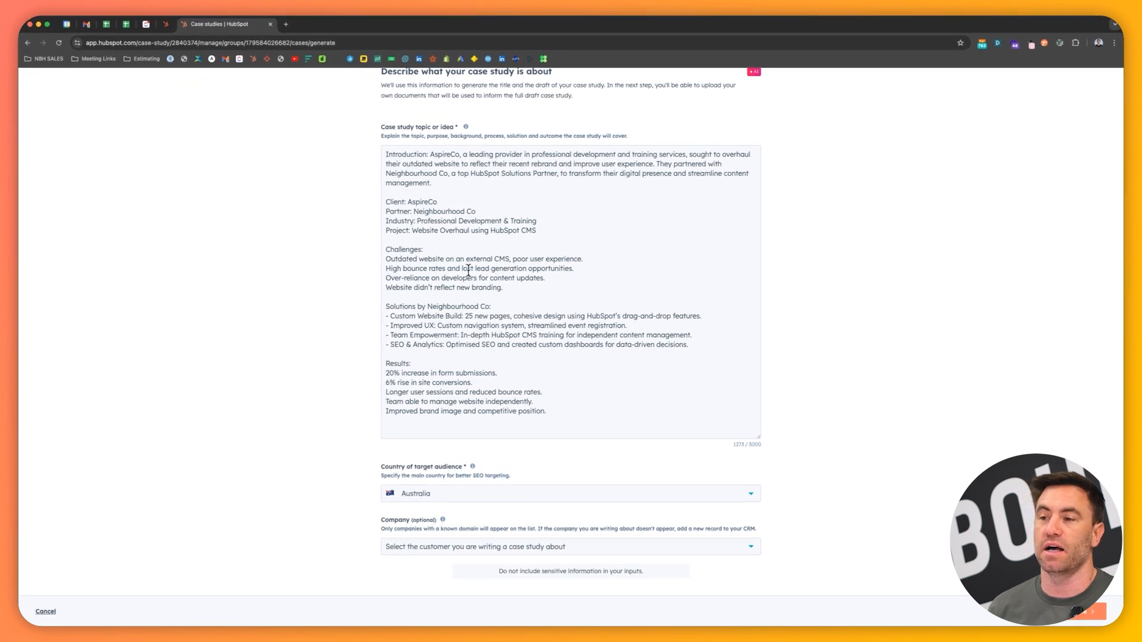
Prefix the four lines under Challenges in the topic text with hyphens
left_click_drag(430, 154, 452, 155)
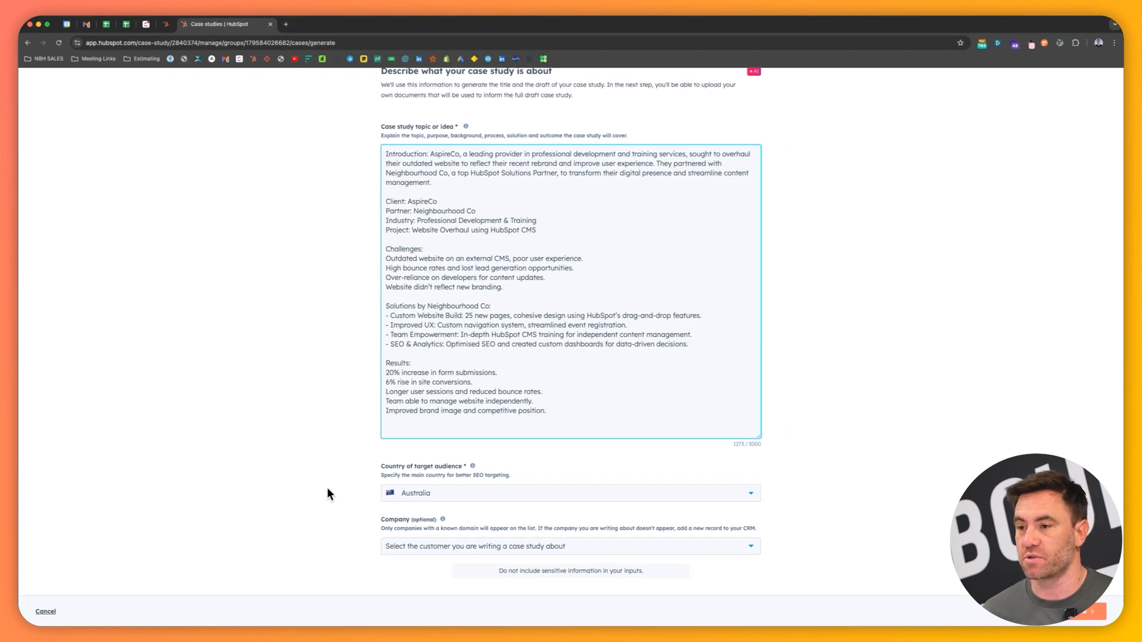
left_click(387, 259)
type("-")
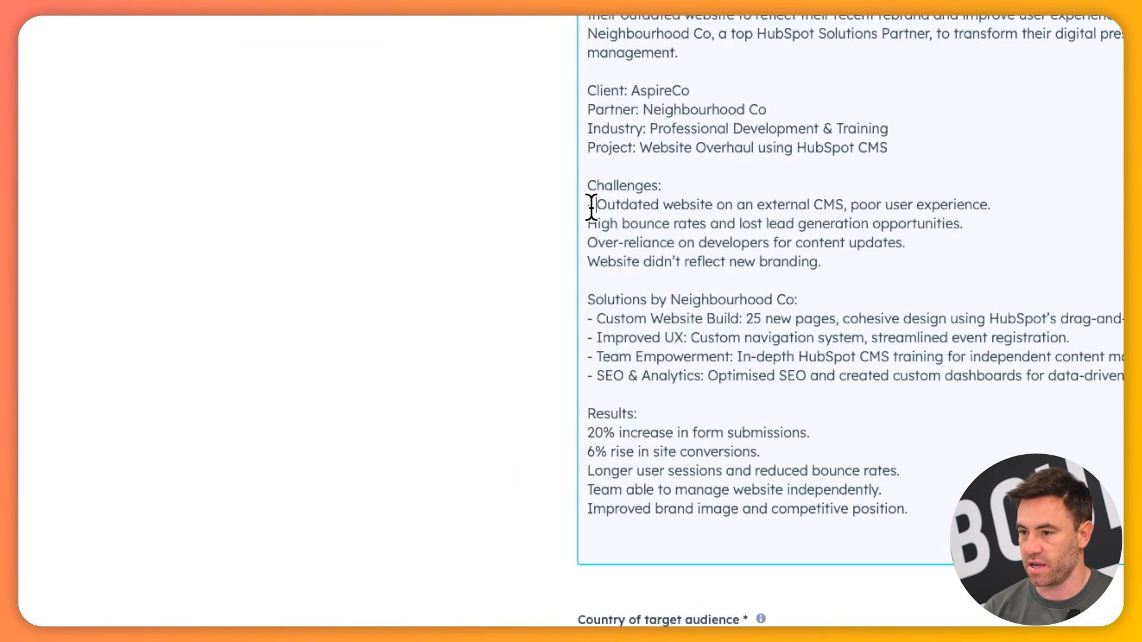
key("Down")
key("Home")
type("-")
key("Down")
type("-")
key("Down")
key("Home")
type("-")
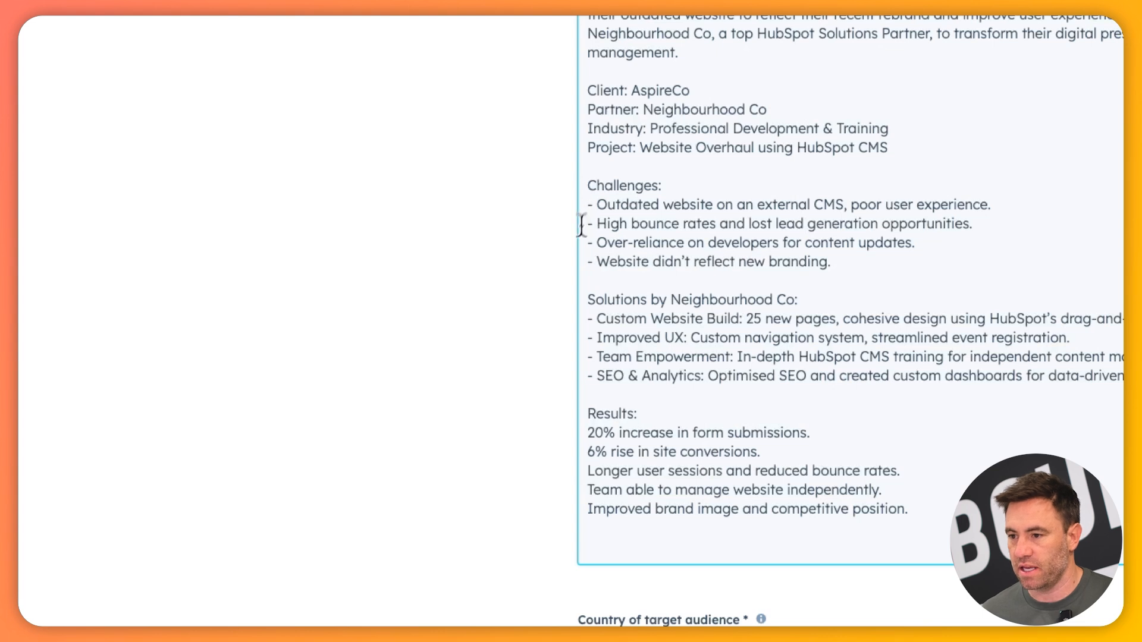
Prefix the five lines under Results in the topic text with hyphens
left_click(588, 433)
type("-")
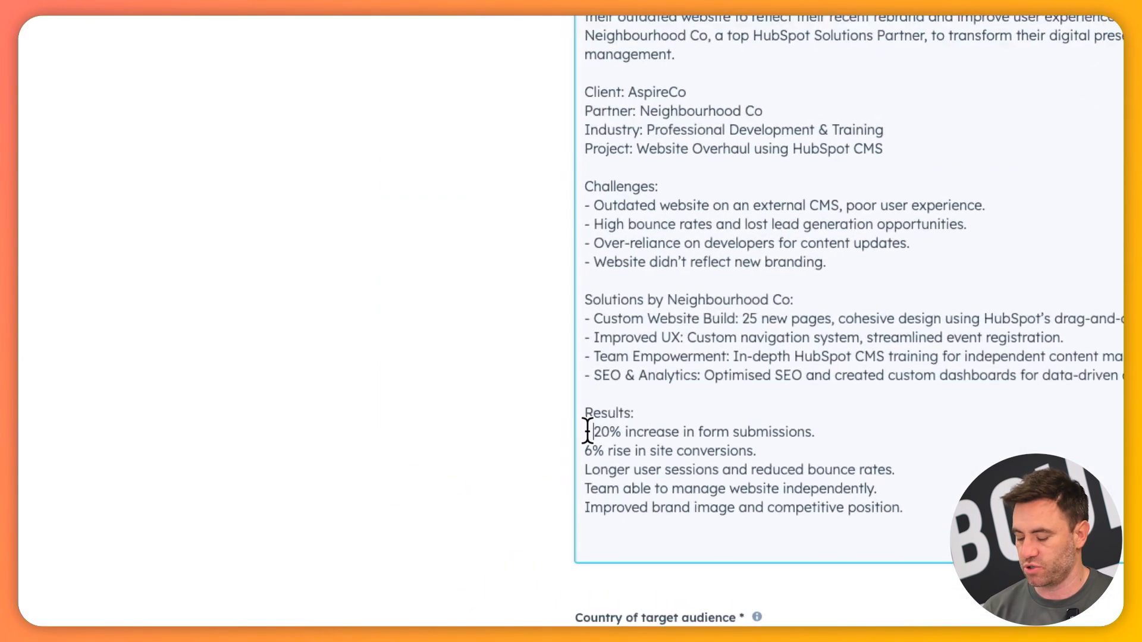
key("Down")
key("Home")
type("- ")
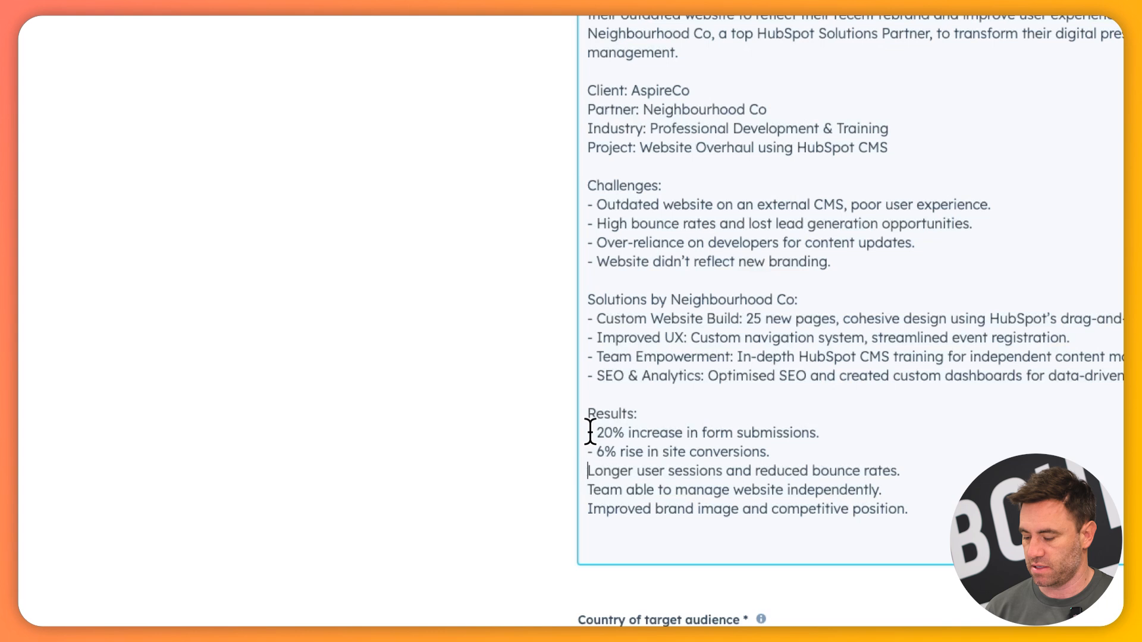
type("- ")
type("-")
key("Down")
key("Home")
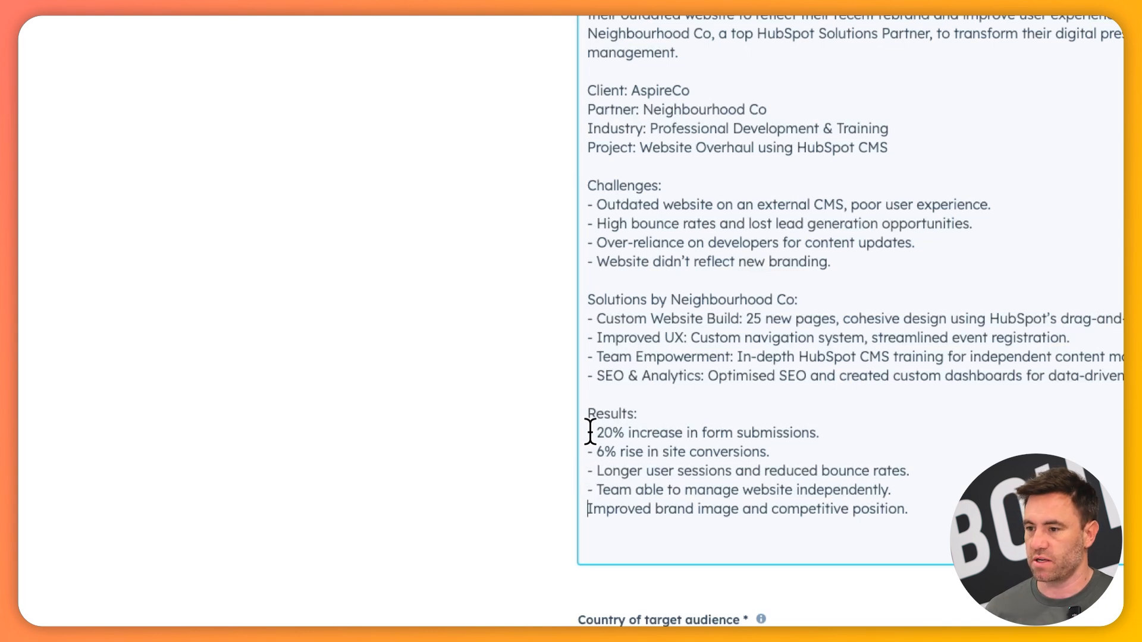
type("-")
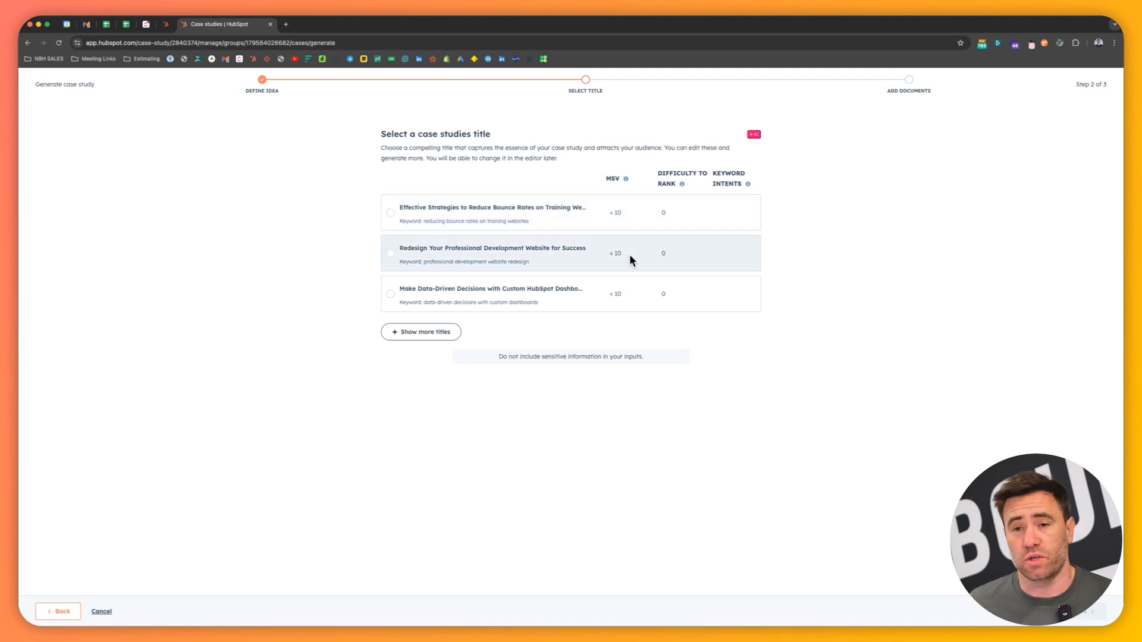
Generate more title suggestions, choose "Transform Your Website with a HubSpot CMS Overhaul", and continue to adding documents
left_click(438, 331)
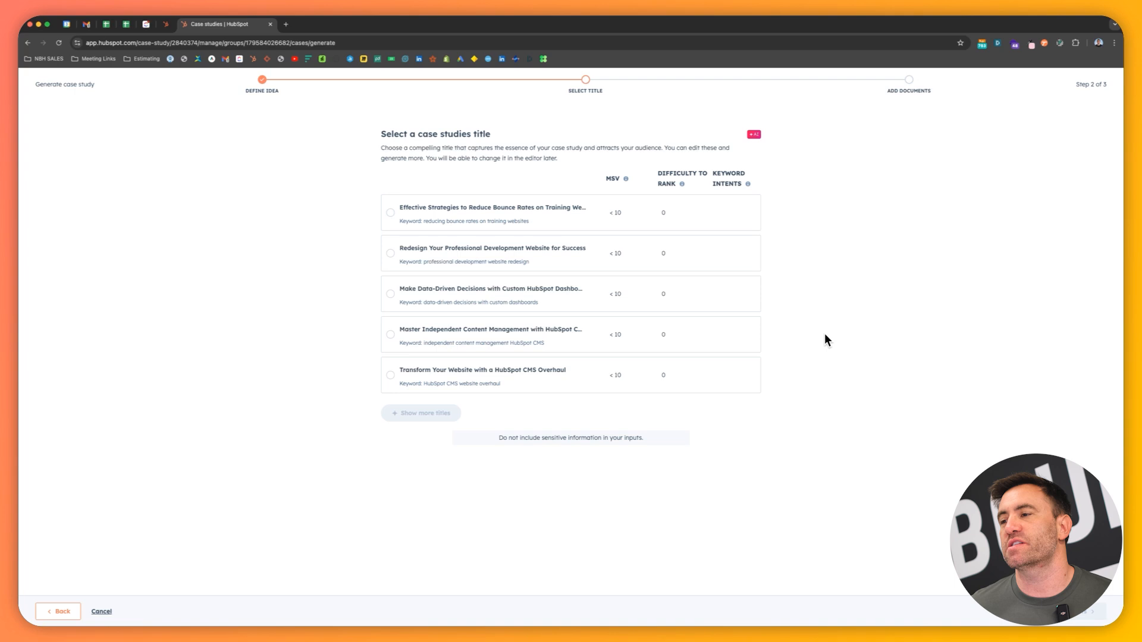
mouse_move(682, 184)
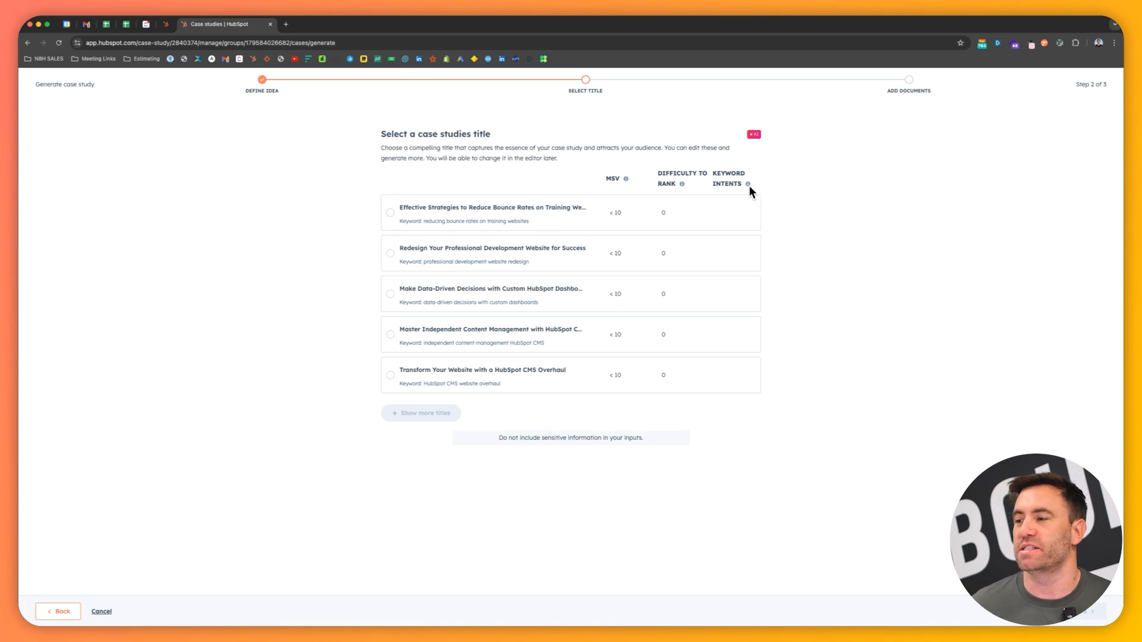
mouse_move(748, 185)
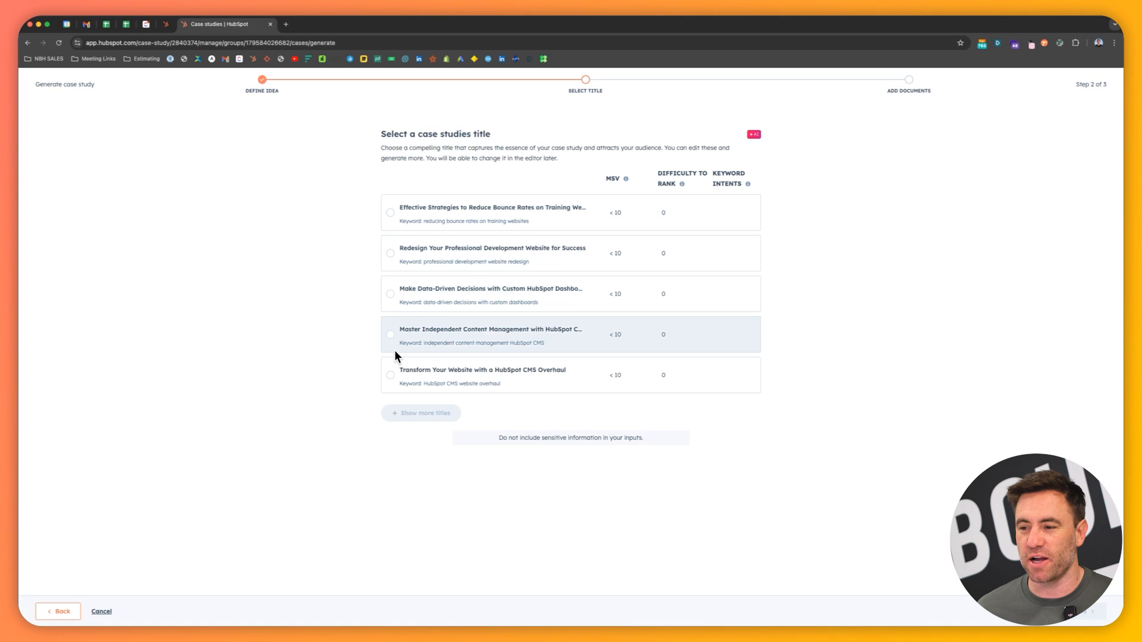
left_click(391, 375)
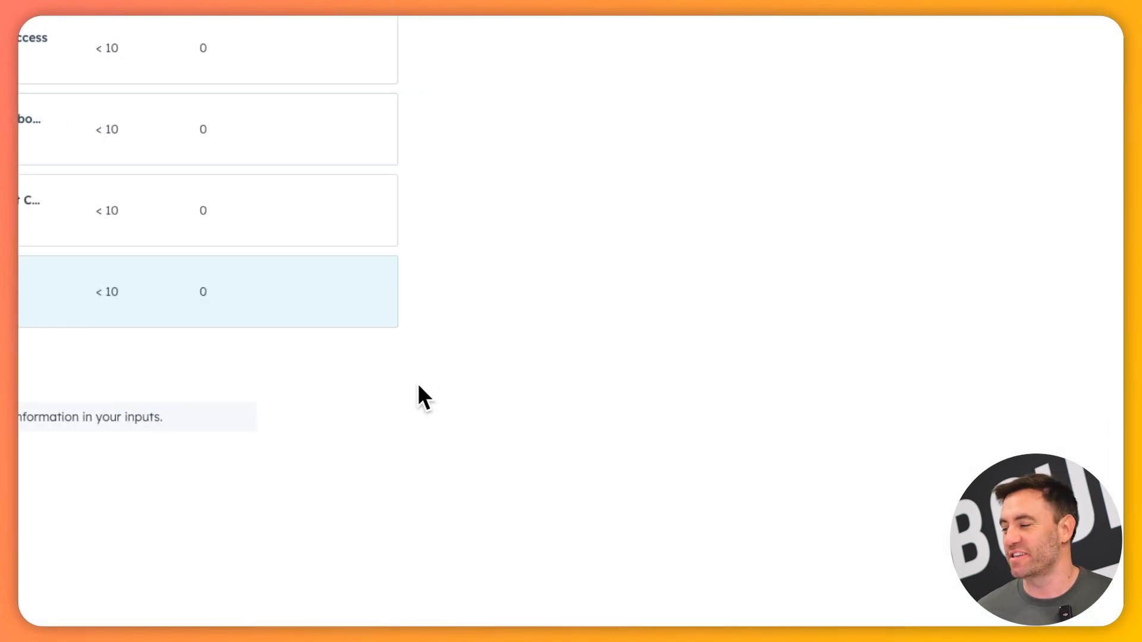
left_click(1014, 602)
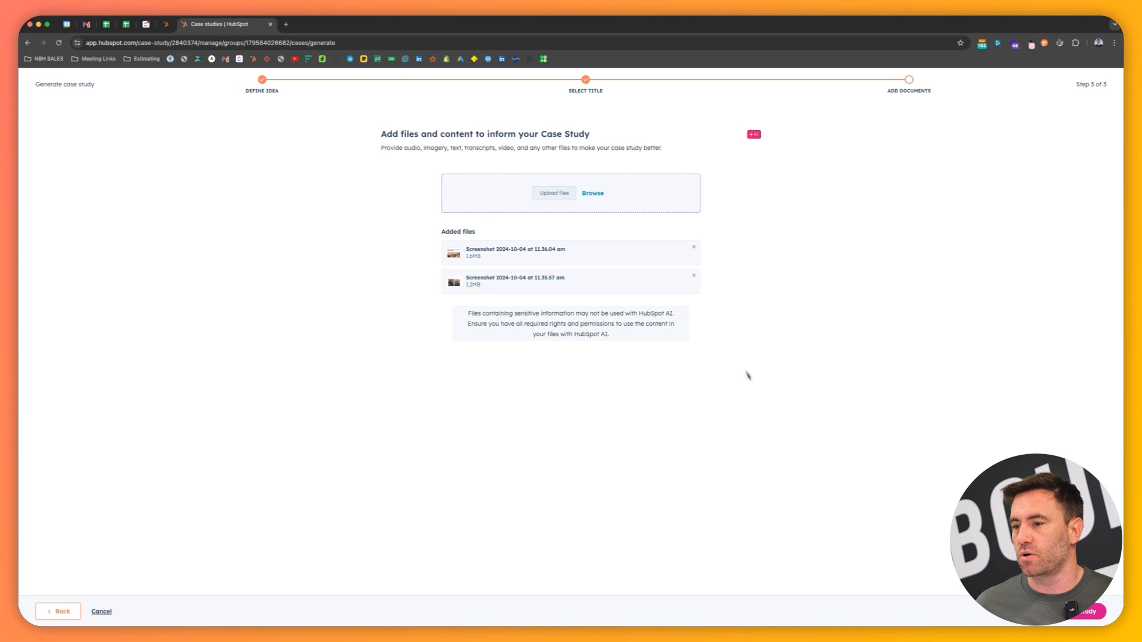
left_click_drag(509, 316, 650, 317)
left_click(665, 315)
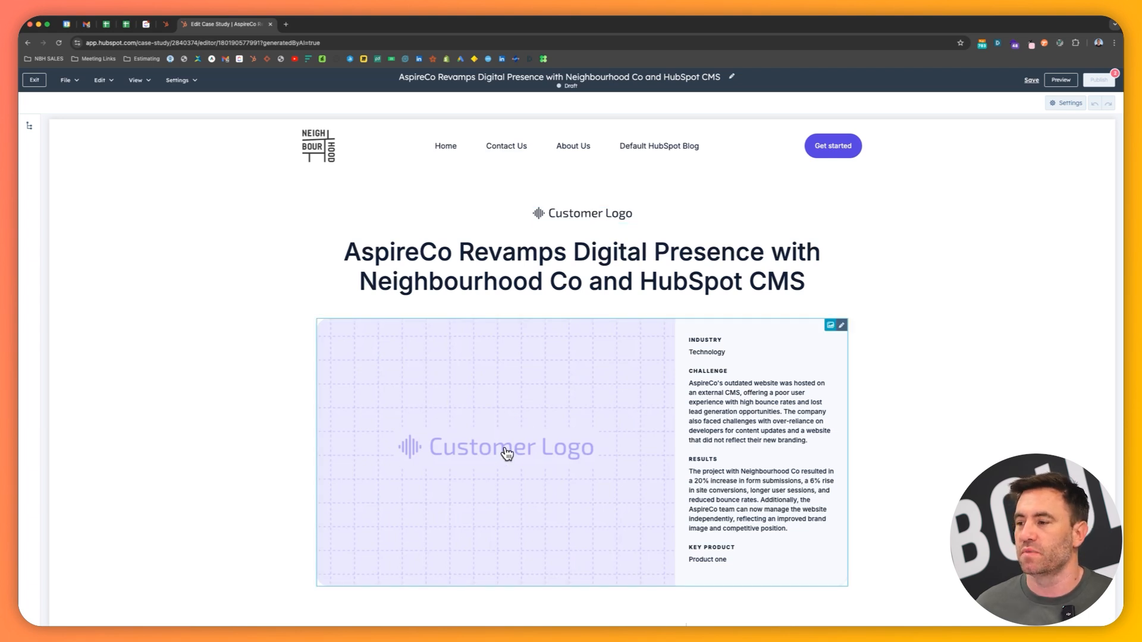
Set the value of the "Longer user sessions" success metric in the generated case study to "3 Mins"
scroll(512, 452, "down", 1)
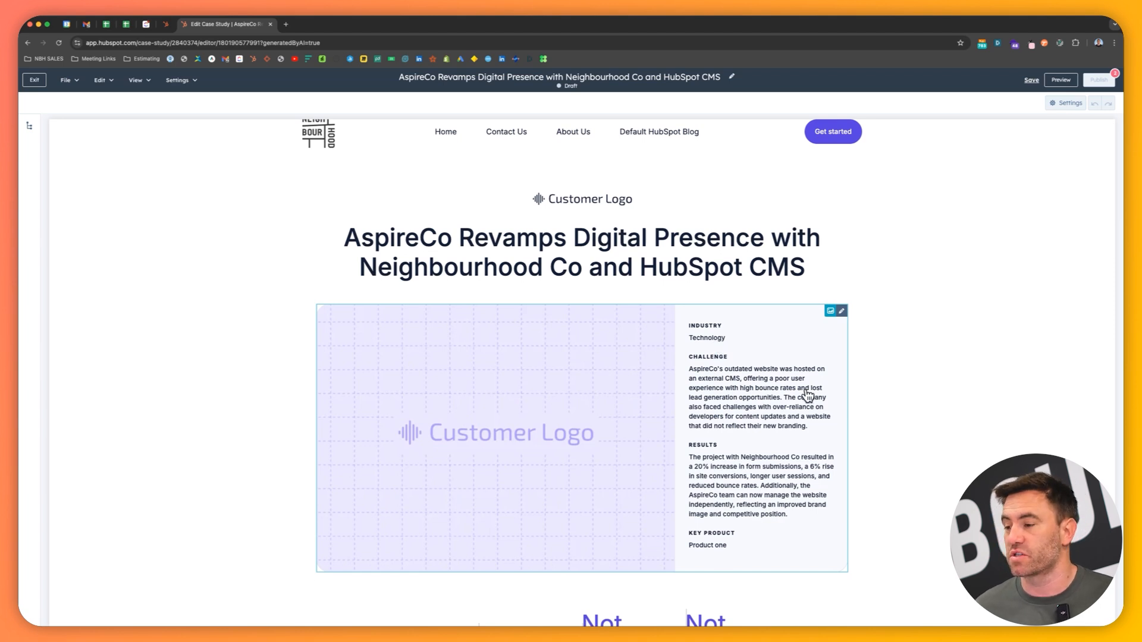
scroll(804, 404, "down", 2)
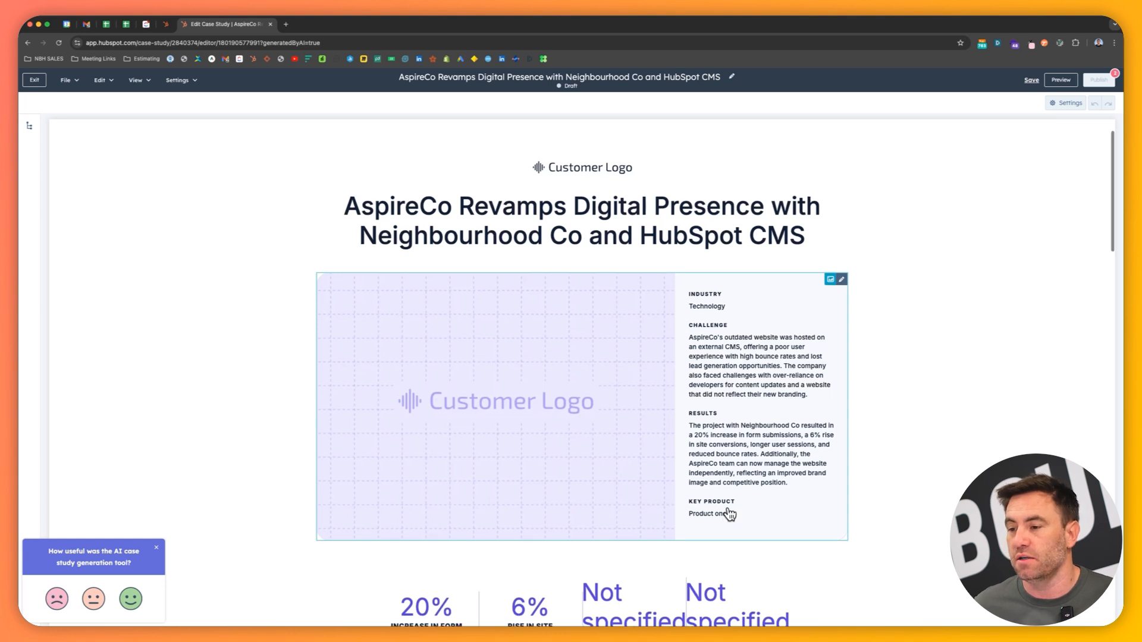
scroll(729, 516, "down", 5)
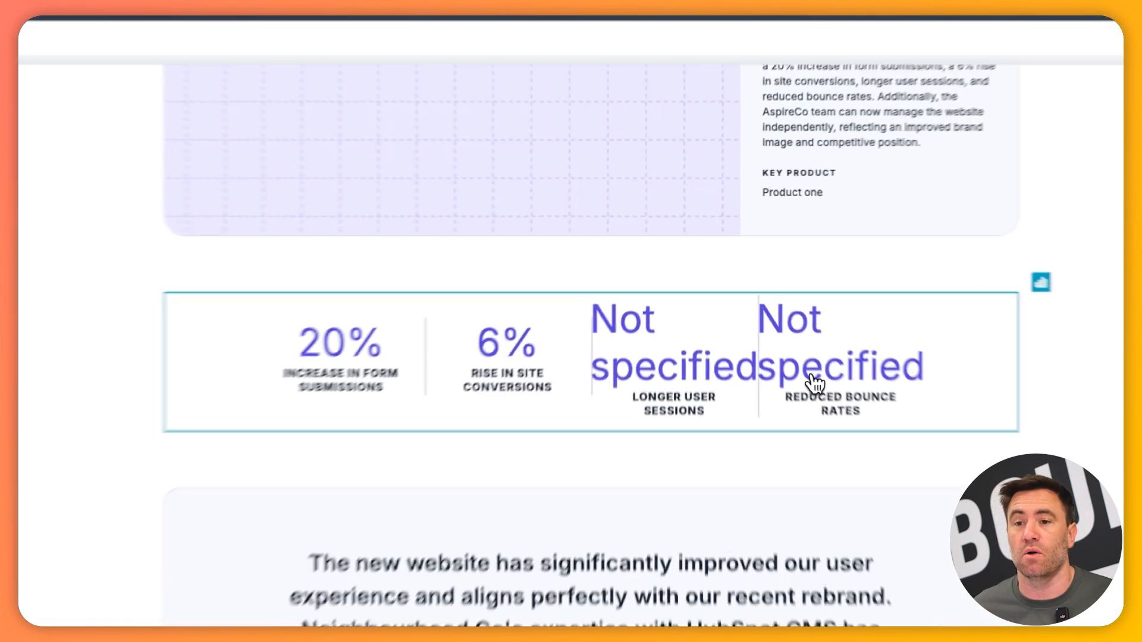
left_click(676, 315)
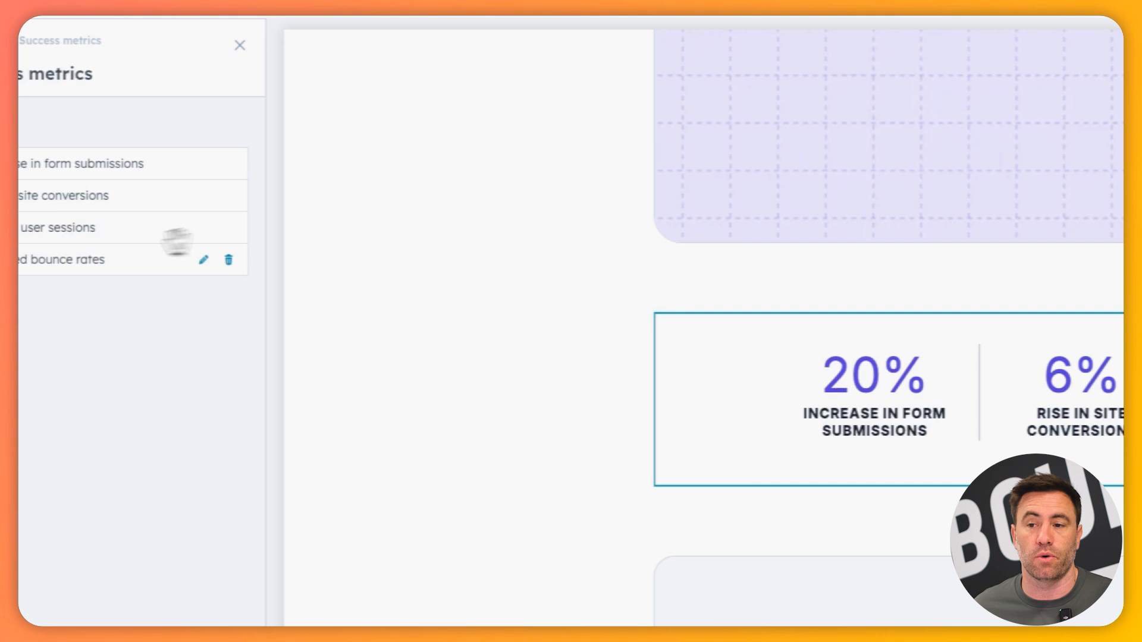
left_click(324, 229)
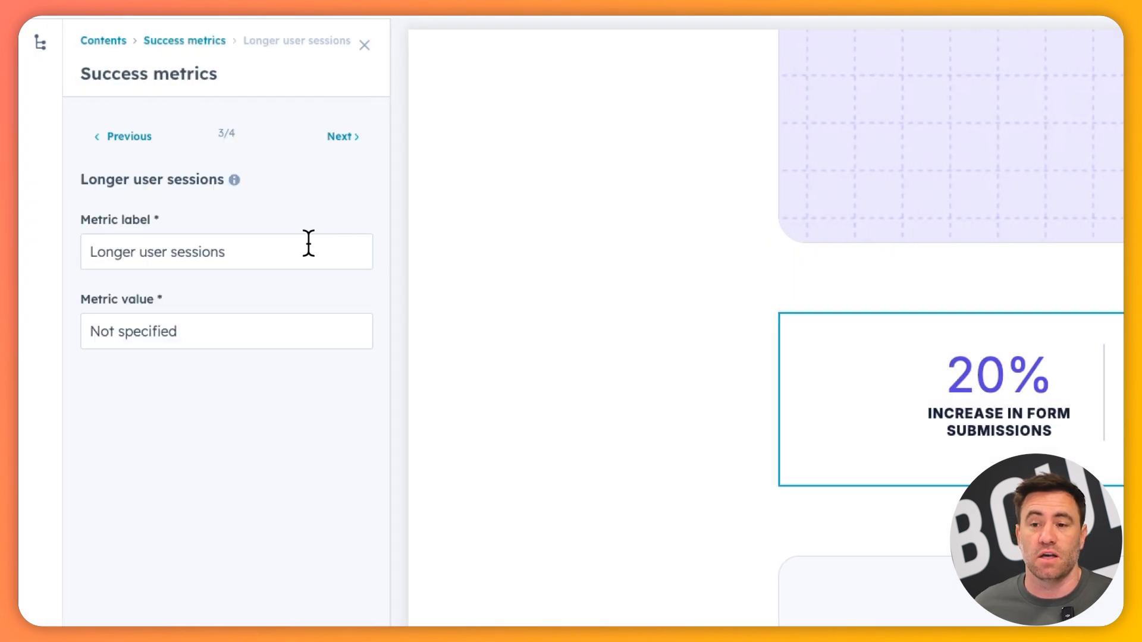
left_click(209, 331)
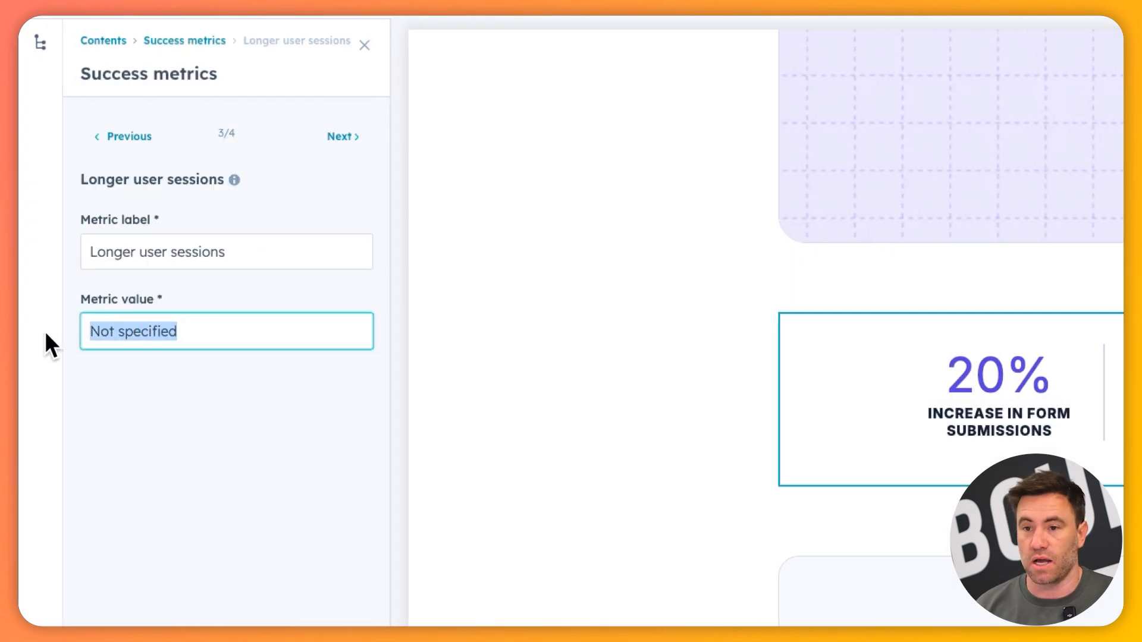
type("6")
key("BackSpace")
type("60Min")
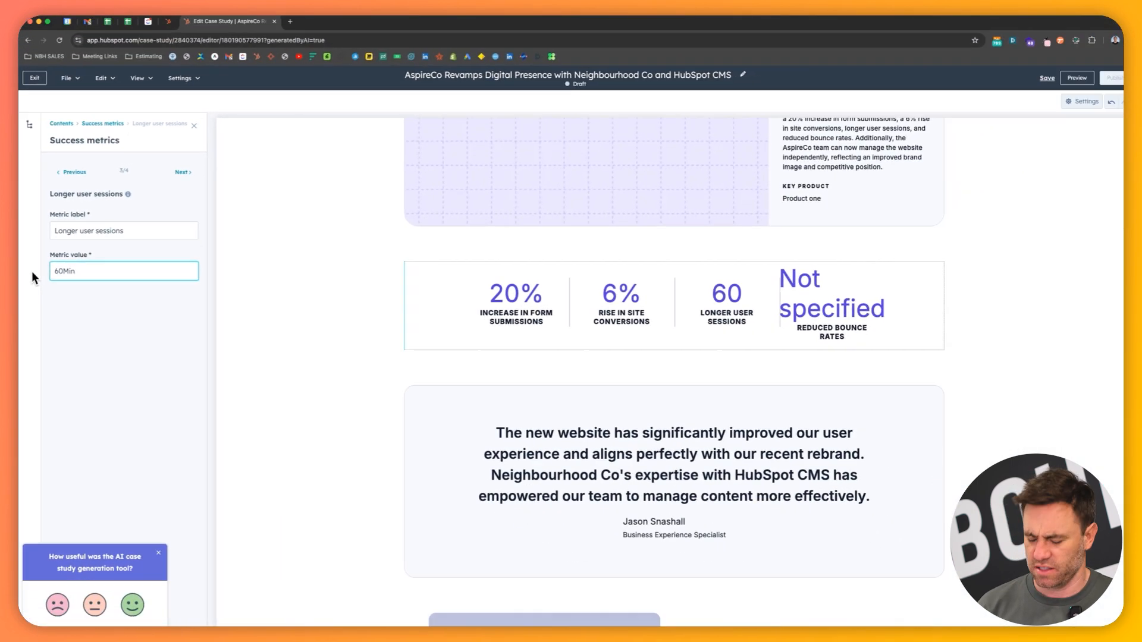
type("s")
key("BackSpace")
key("BackSpace")
key("BackSpace")
key("BackSpace")
key("BackSpace")
type("3 Mins")
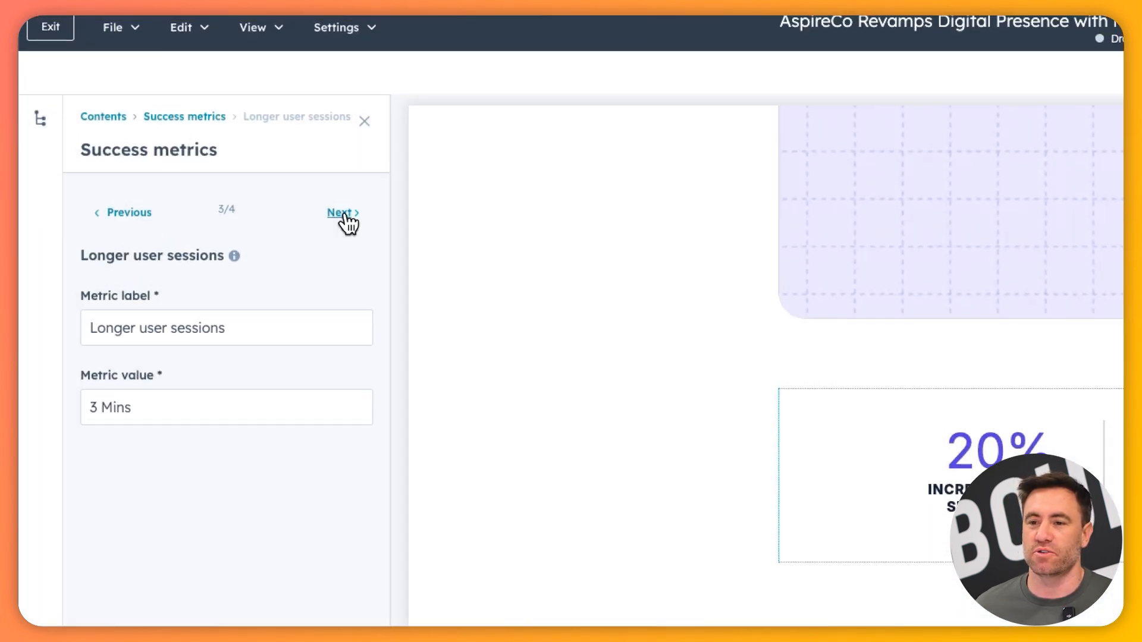
Set the value of the "Reduced bounce rates" success metric to "20%"
left_click(181, 172)
left_click_drag(220, 408, 58, 403)
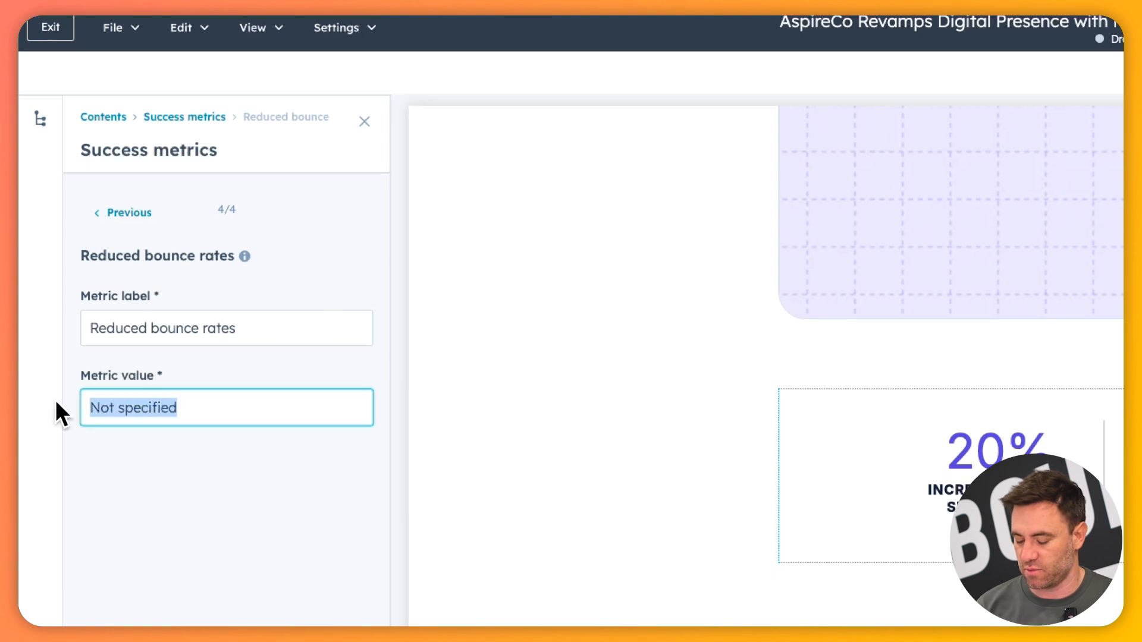
type("20% Lower")
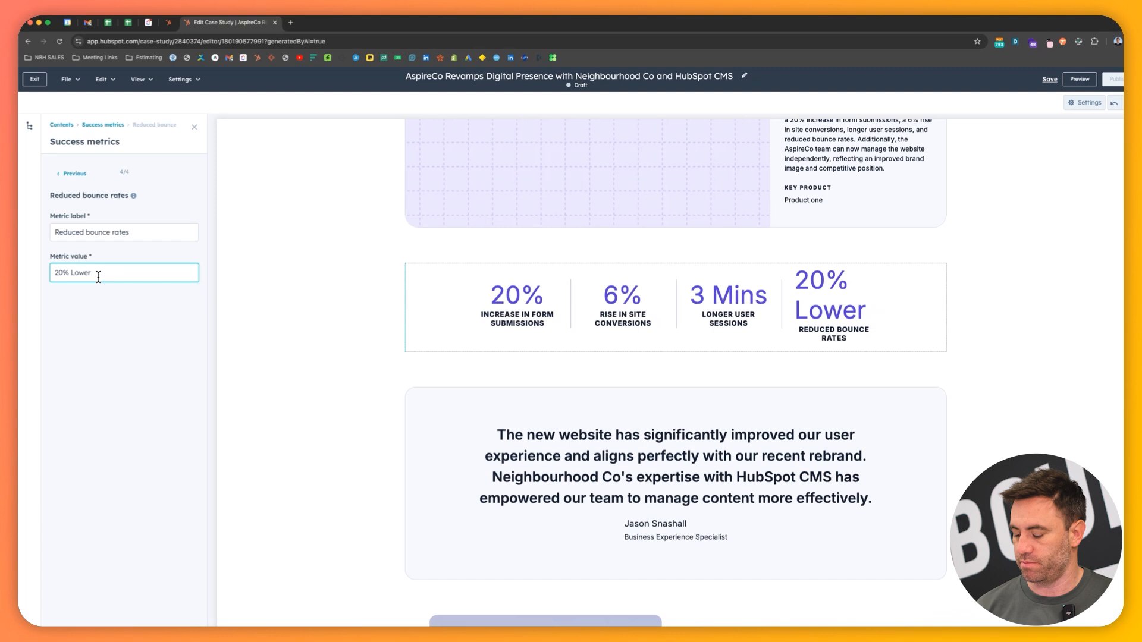
double_click(126, 412)
key("BackSpace")
key("BackSpace")
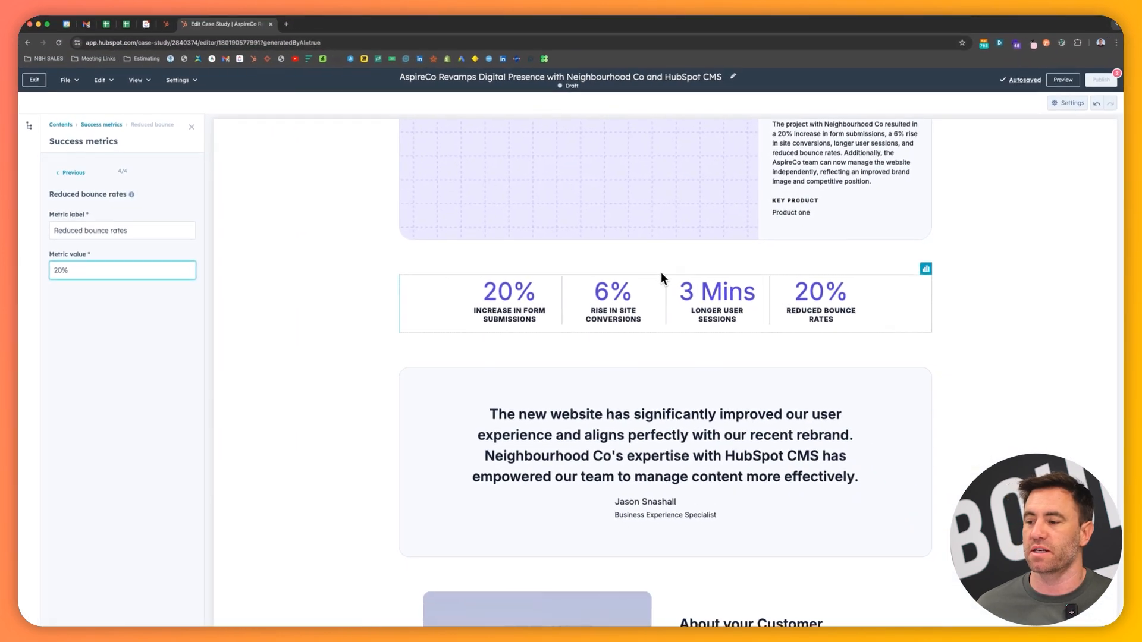
Open the customer testimonial's details for editing, showing its quote, author name, role and image
scroll(661, 273, "up", 5)
scroll(661, 279, "down", 5)
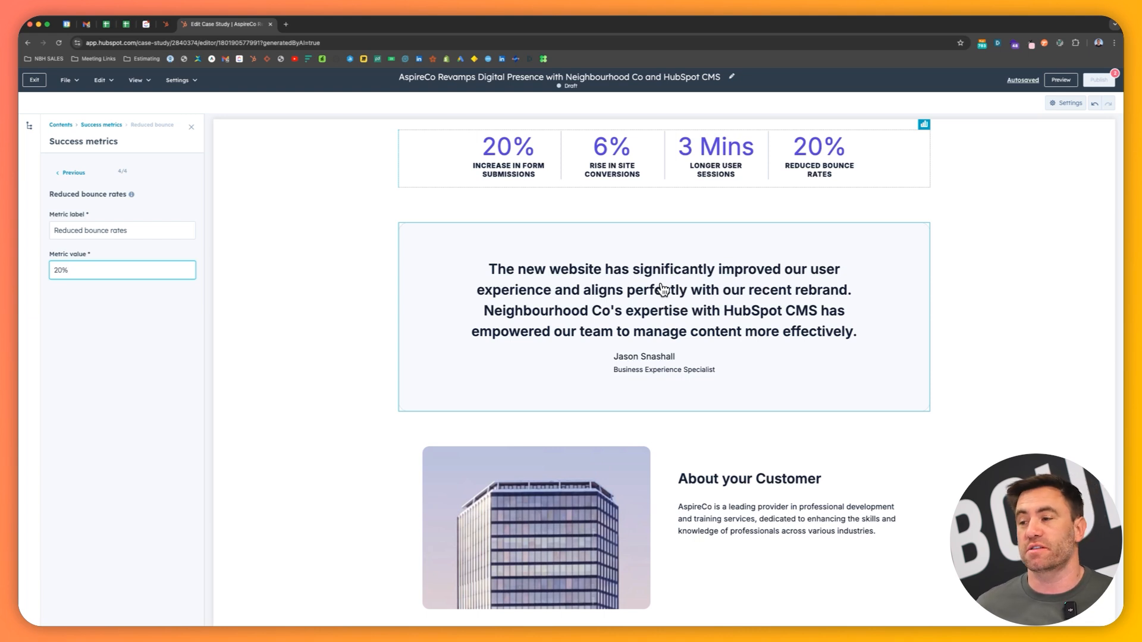
left_click(661, 290)
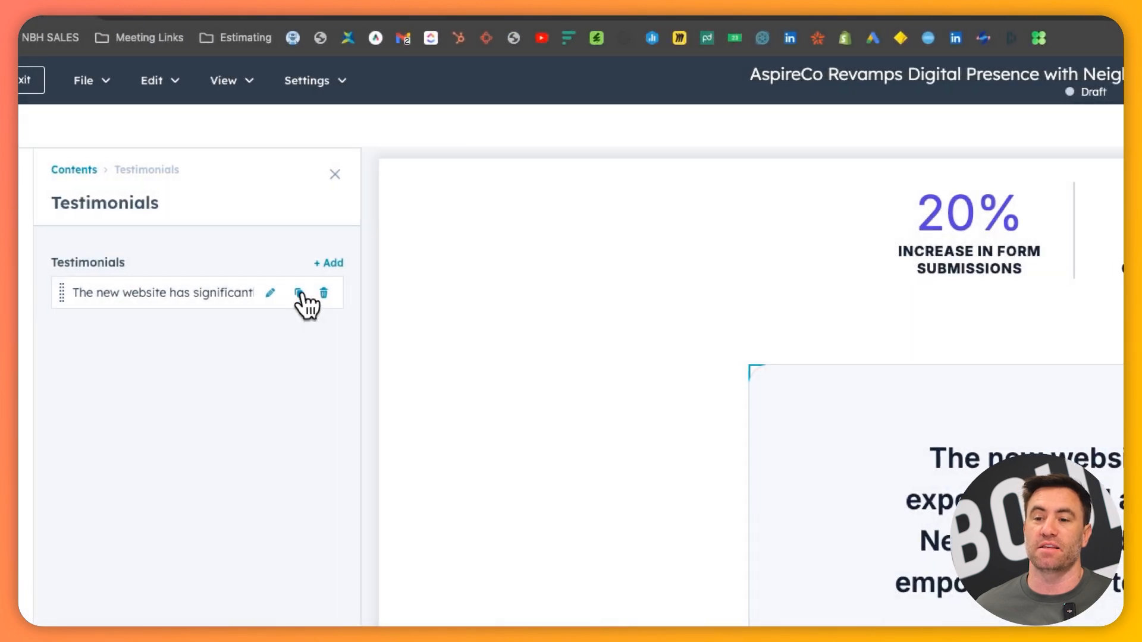
left_click(296, 294)
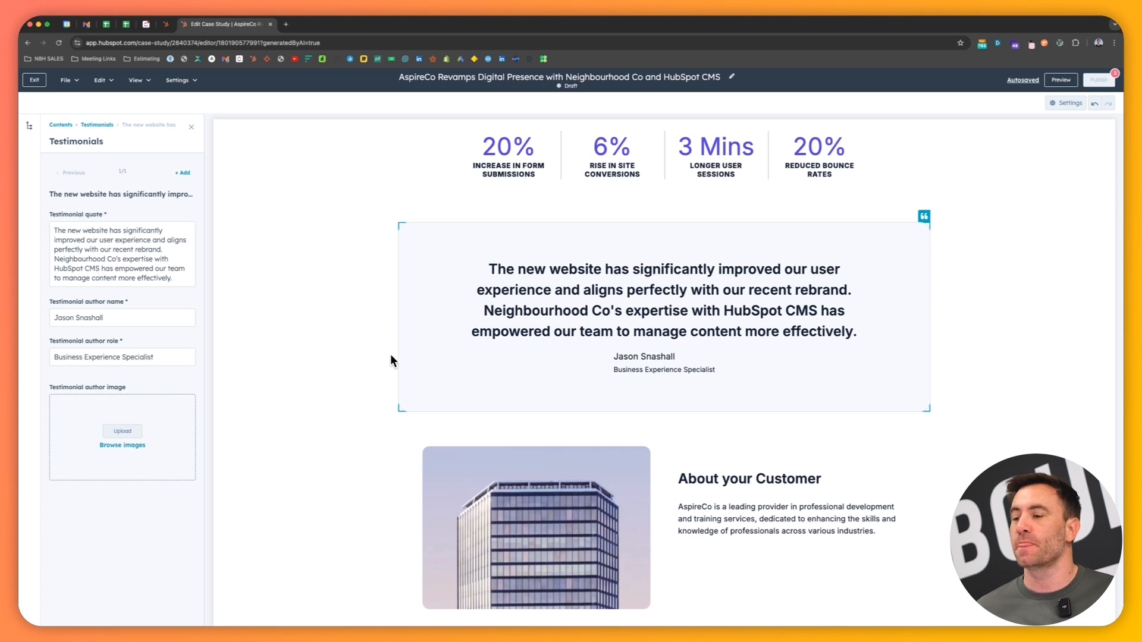
Review the case study draft from the header through the Challenge, Solution and Results sections to the call to action and related case studies
scroll(391, 354, "down", 5)
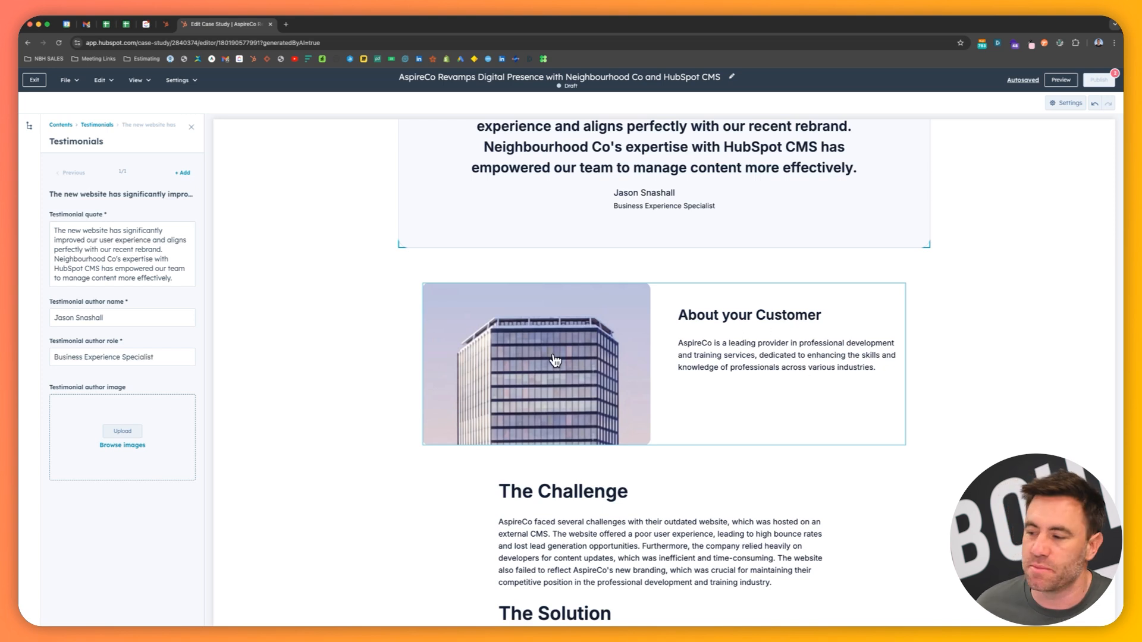
scroll(558, 360, "down", 10)
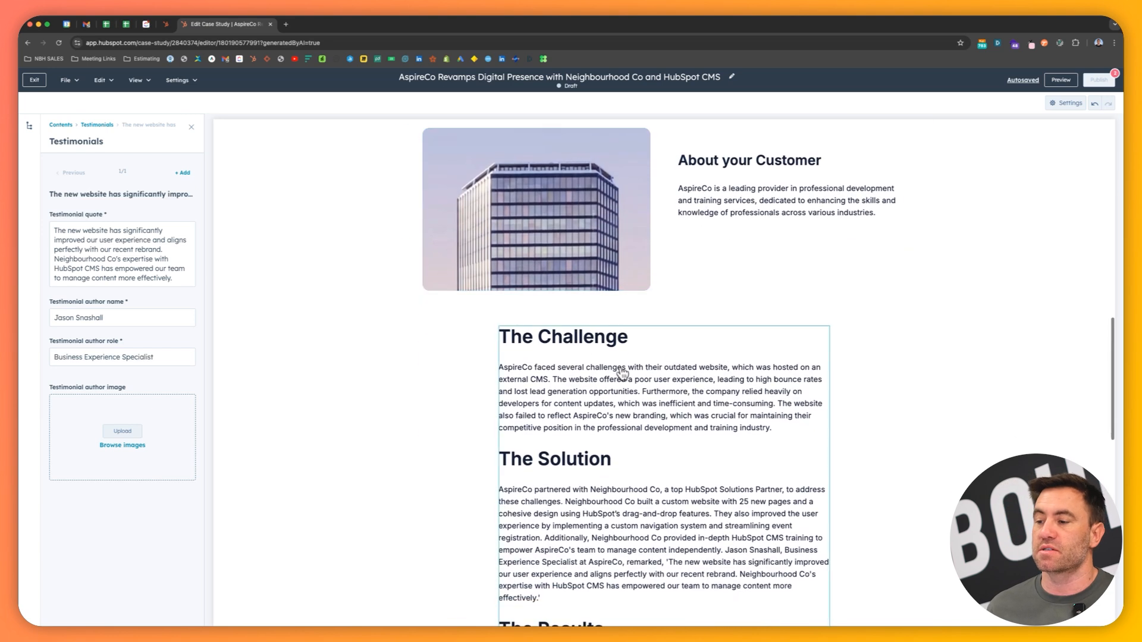
scroll(697, 378, "down", 9)
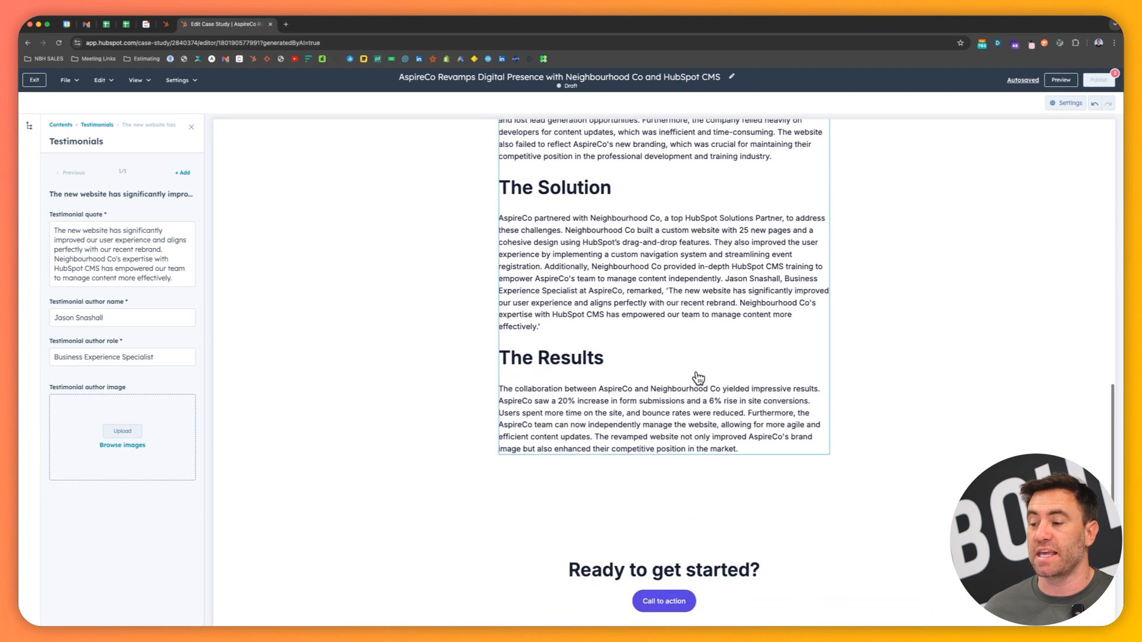
scroll(712, 378, "down", 5)
scroll(711, 378, "up", 20)
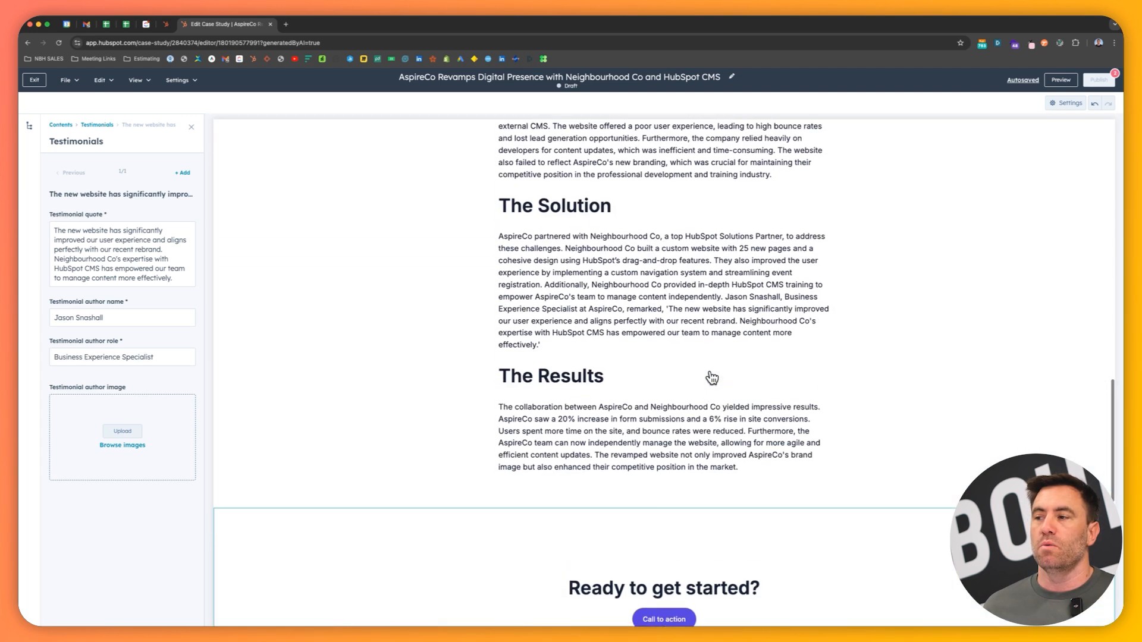
scroll(711, 378, "up", 20)
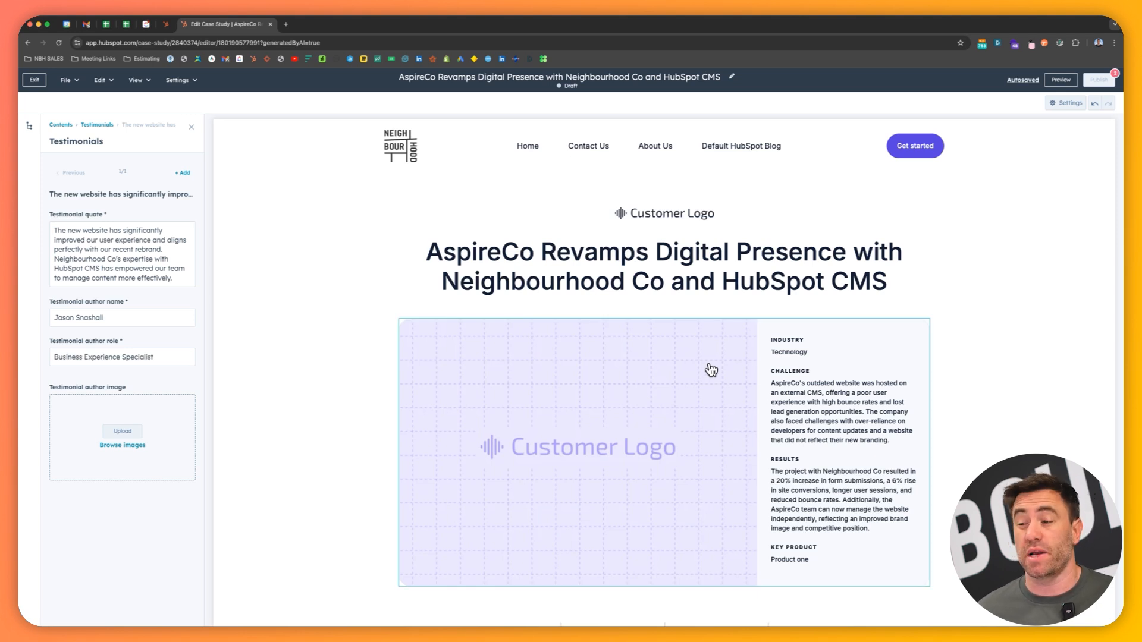
scroll(711, 379, "down", 10)
scroll(711, 372, "down", 5)
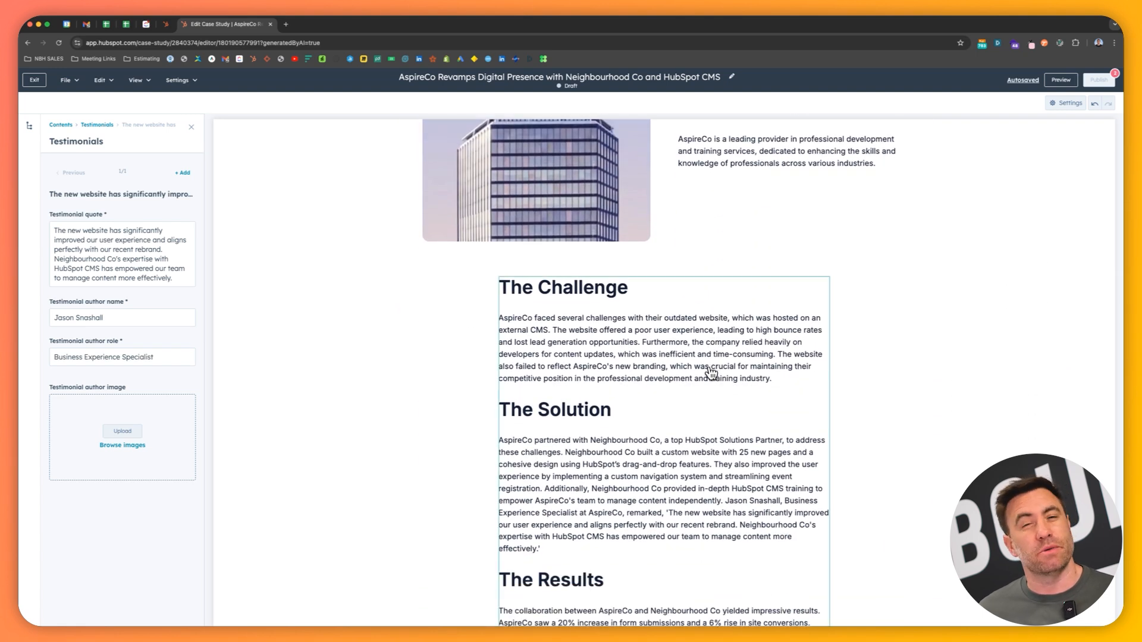
scroll(689, 384, "down", 15)
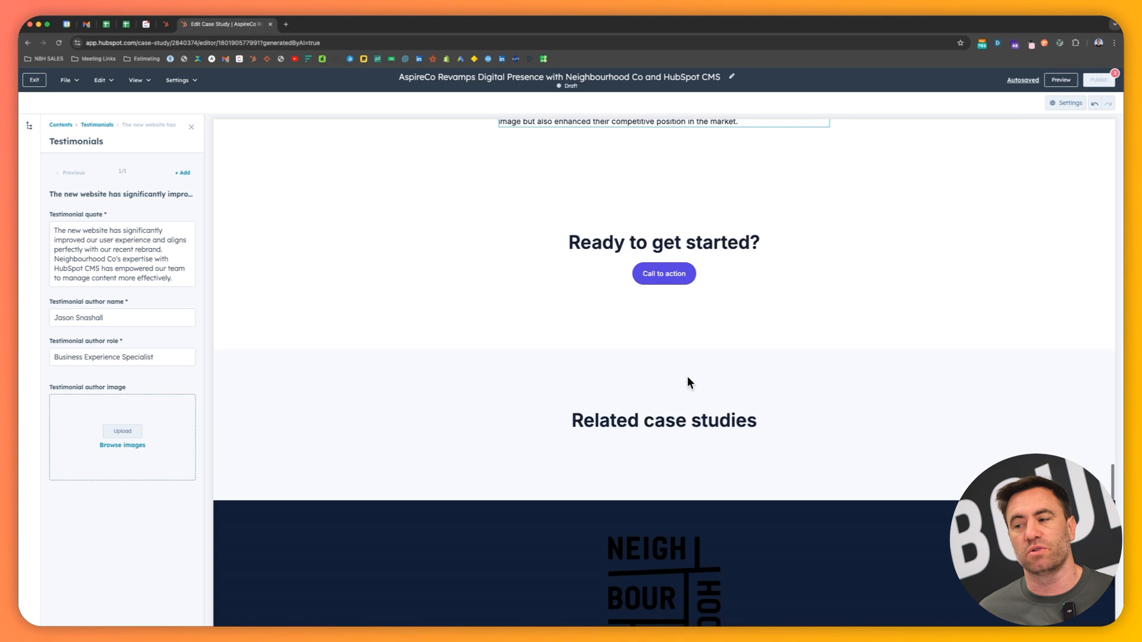
scroll(687, 378, "up", 15)
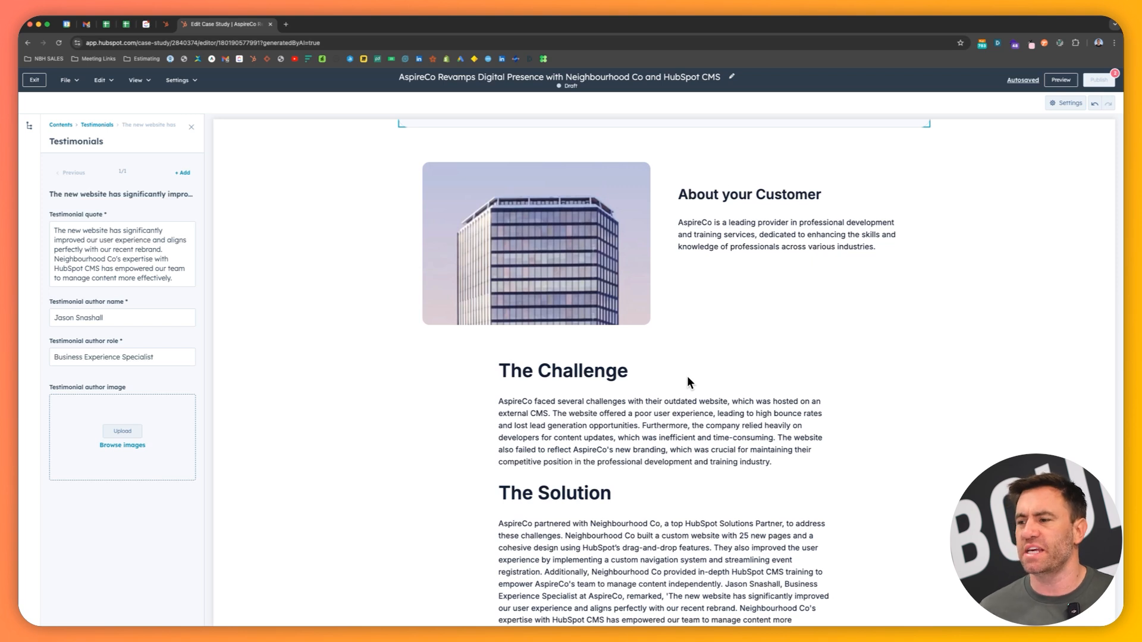
Insert the recently uploaded ball-pit screenshot after the paragraph under The Challenge
left_click(688, 437)
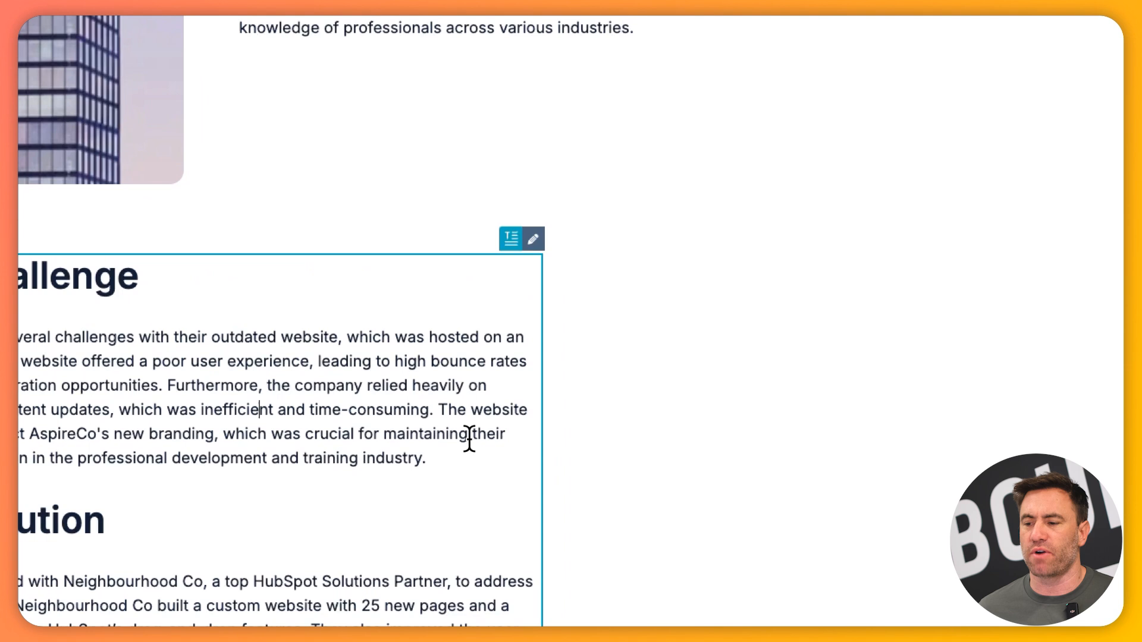
left_click(452, 448)
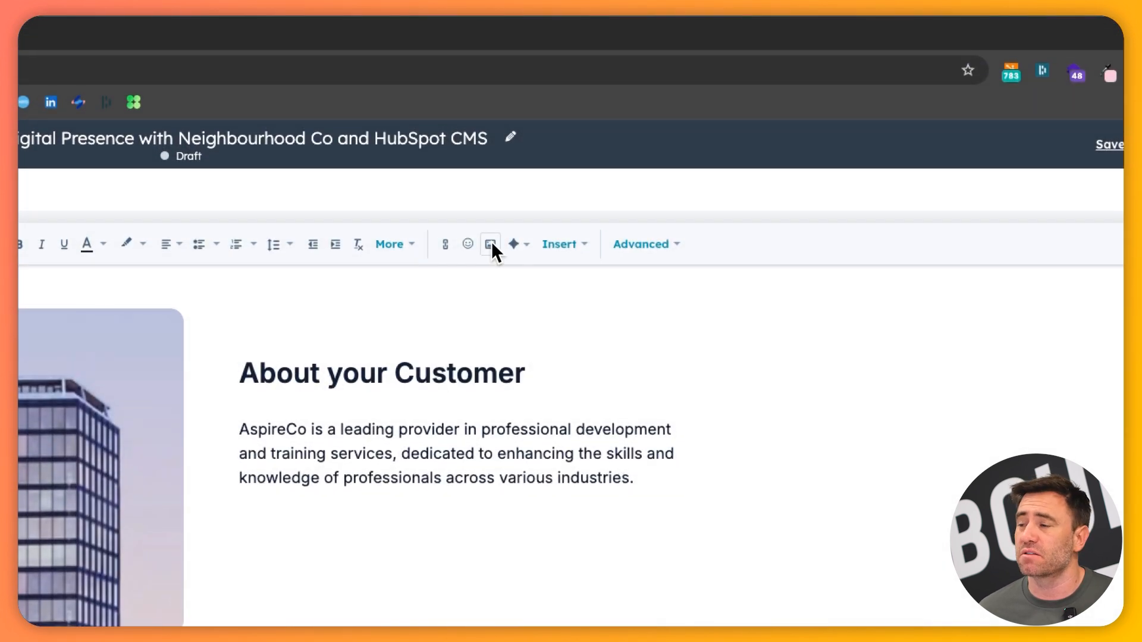
left_click(492, 243)
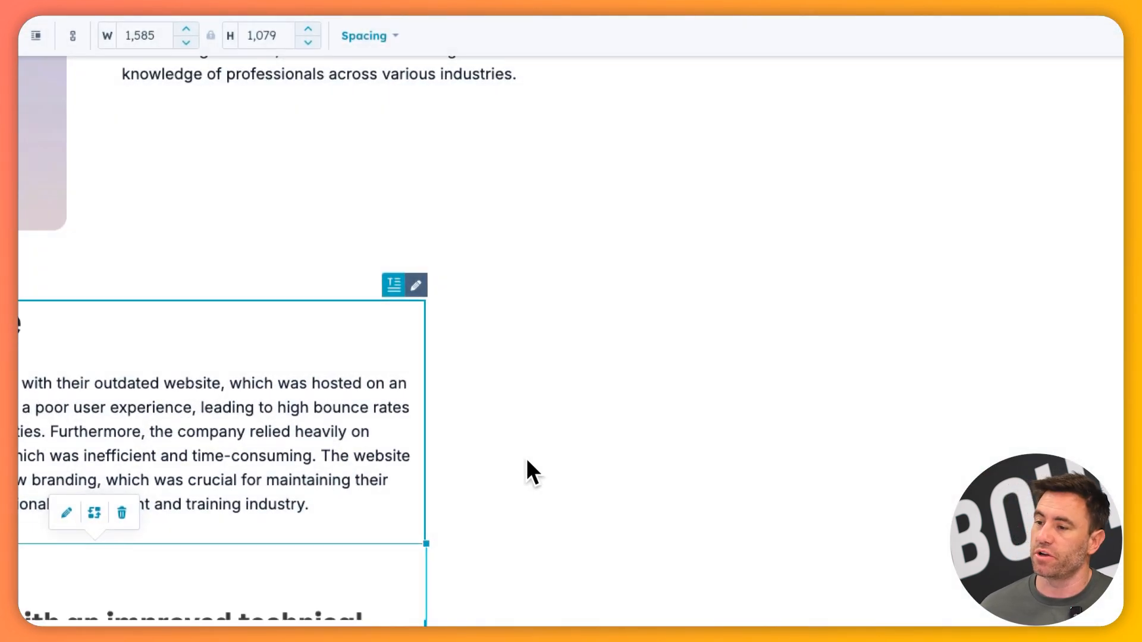
Insert the recently uploaded screenshot with two side-by-side project cards after the paragraph under The Solution
scroll(527, 464, "down", 2)
scroll(501, 463, "down", 8)
left_click(294, 414)
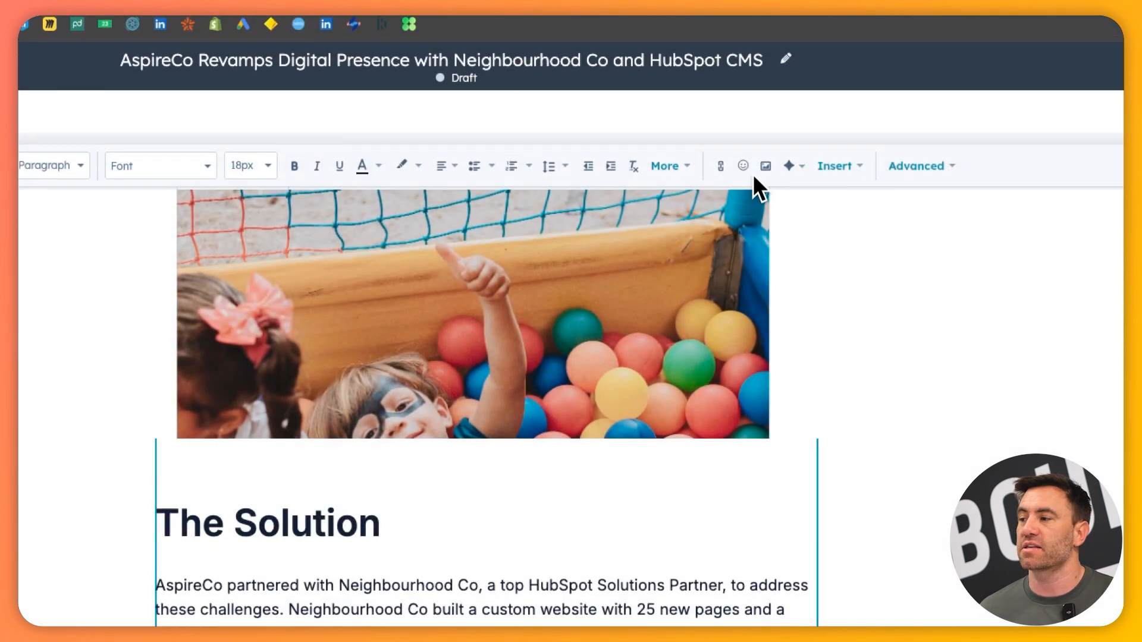
left_click(766, 166)
left_click(840, 244)
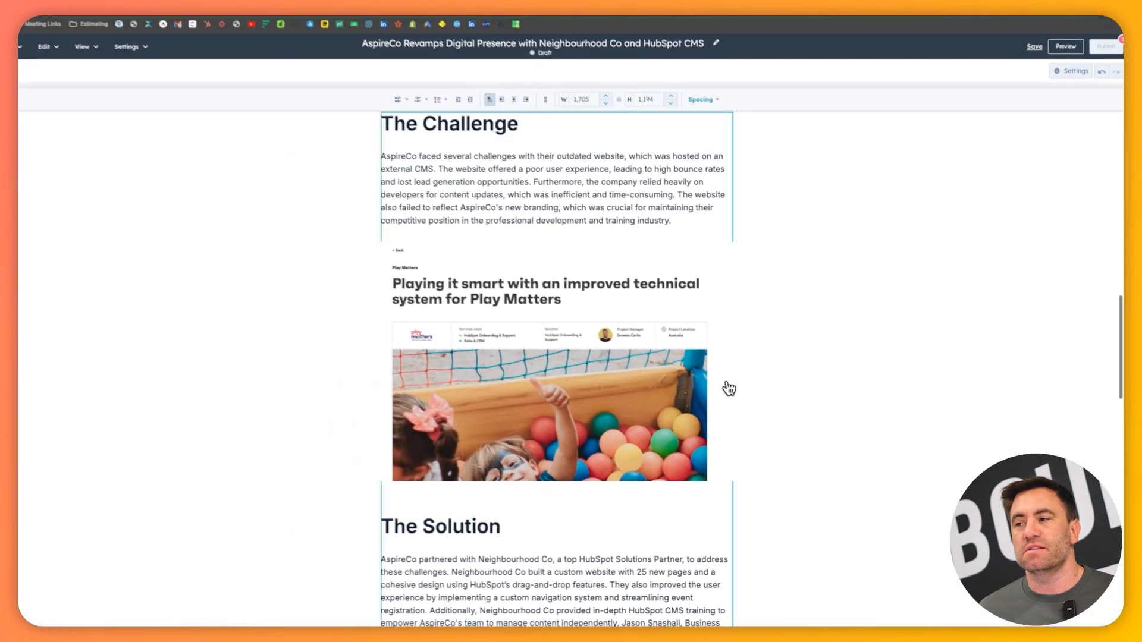
scroll(526, 210, "up", 10)
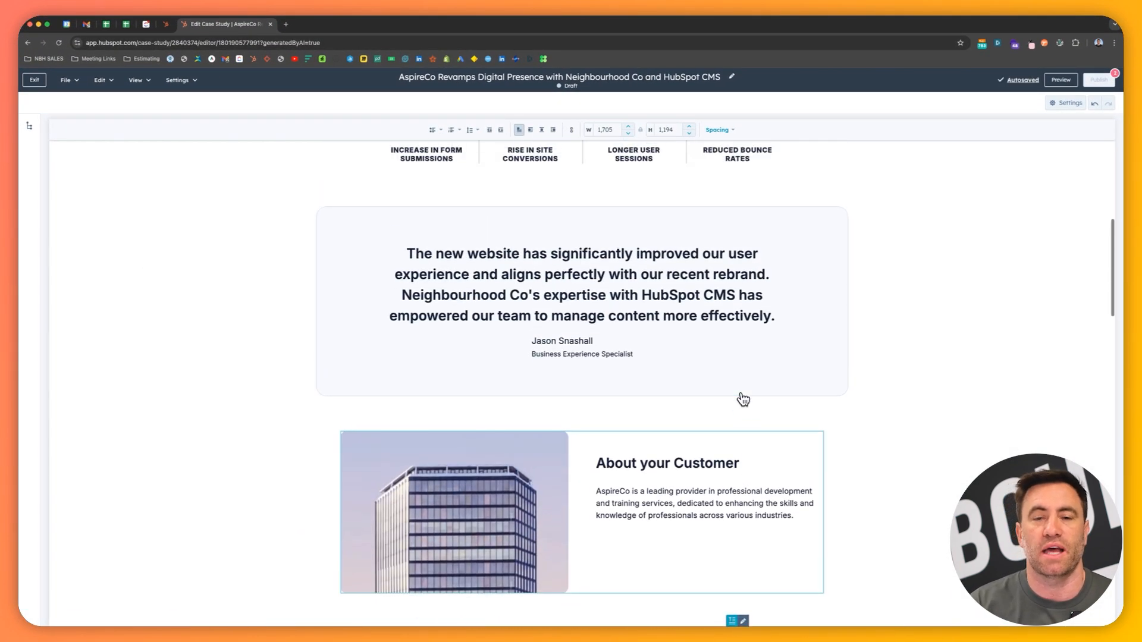
scroll(742, 399, "up", 2)
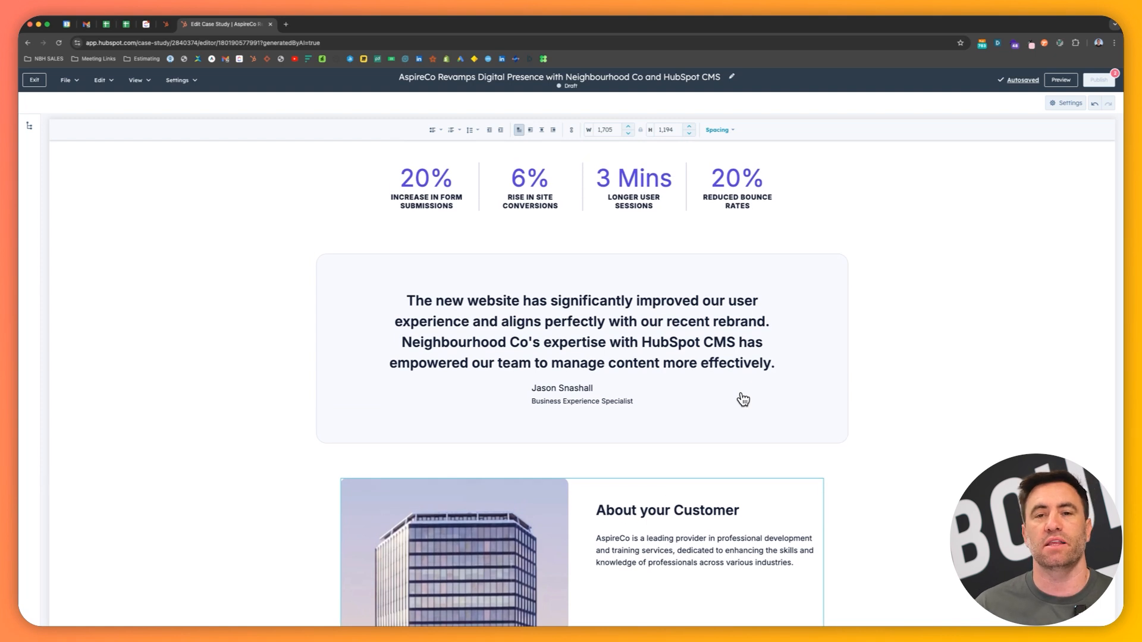